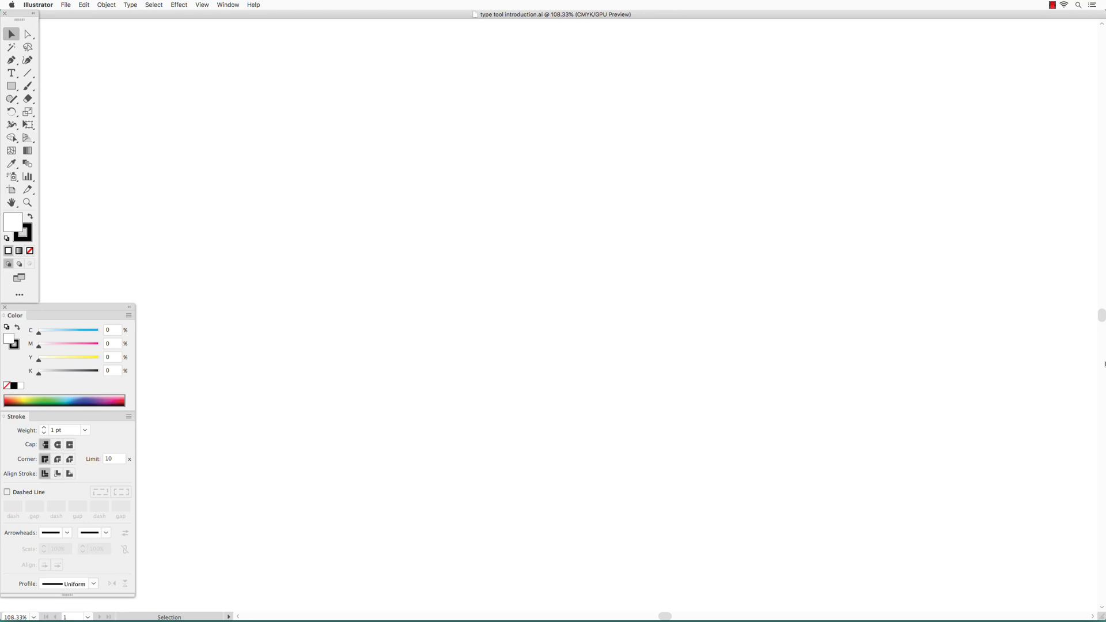
Step: Draw an area text frame and type 'Type Tool Introduction in Adobe Illustrato'
{"action": "key", "text": "a"}
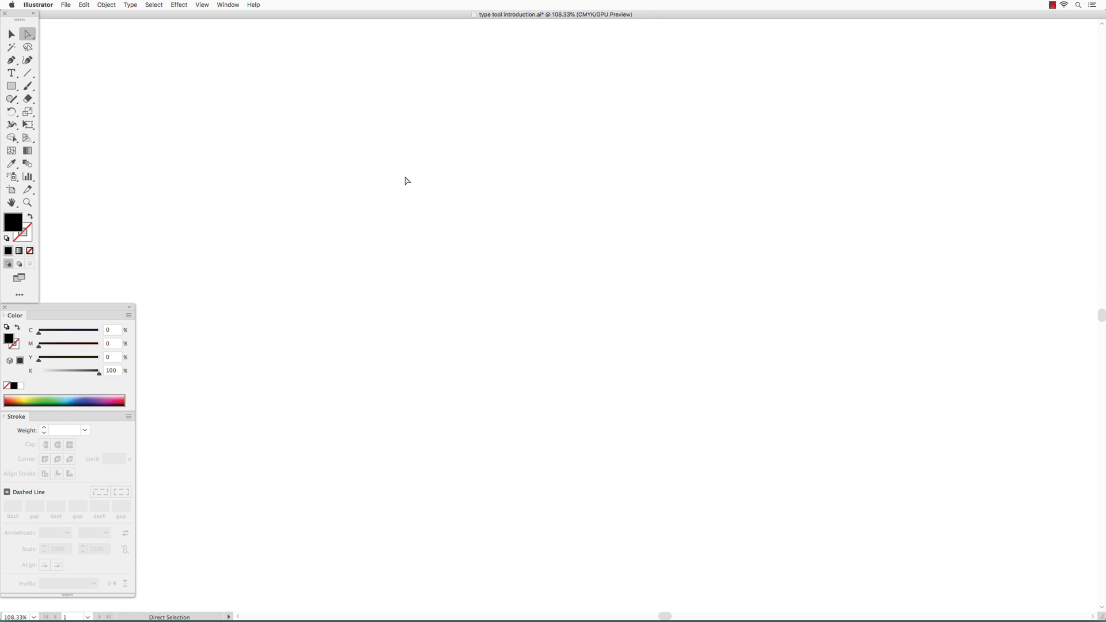
{"action": "left_click", "coordinate": [10, 73]}
{"action": "left_click_drag", "start_coordinate": [359, 156], "coordinate": [618, 338]}
{"action": "type", "text": "Type Tool"}
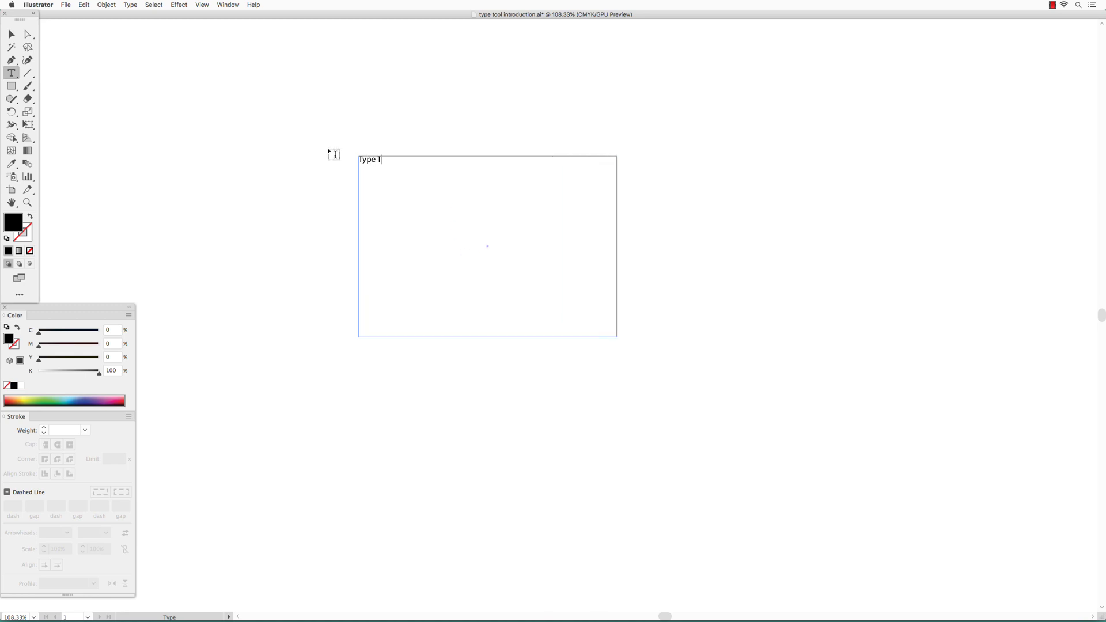
{"action": "type", "text": " Introduction in Adobe Illustrato"}
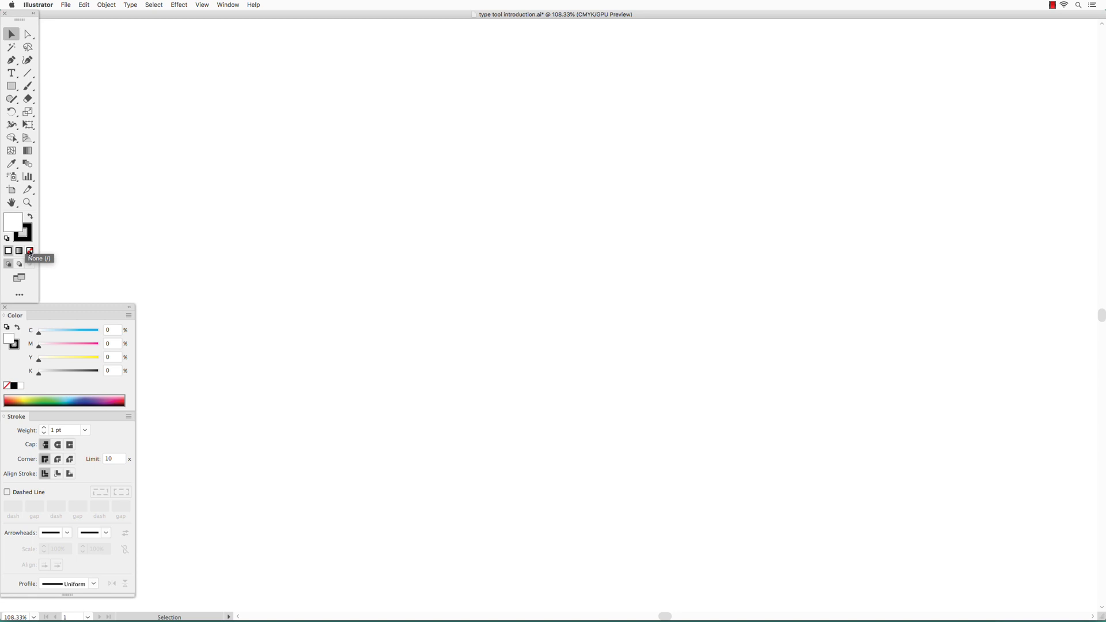
Step: Draw a tall rectangle, turn it into a text frame, and type into it
{"action": "left_click", "coordinate": [11, 86]}
{"action": "mouse_move", "coordinate": [422, 124]}
{"action": "left_mouse_down"}
{"action": "mouse_move", "coordinate": [599, 327]}
{"action": "mouse_move", "coordinate": [647, 389]}
{"action": "mouse_move", "coordinate": [646, 413]}
{"action": "left_mouse_up"}
{"action": "left_click", "coordinate": [11, 73]}
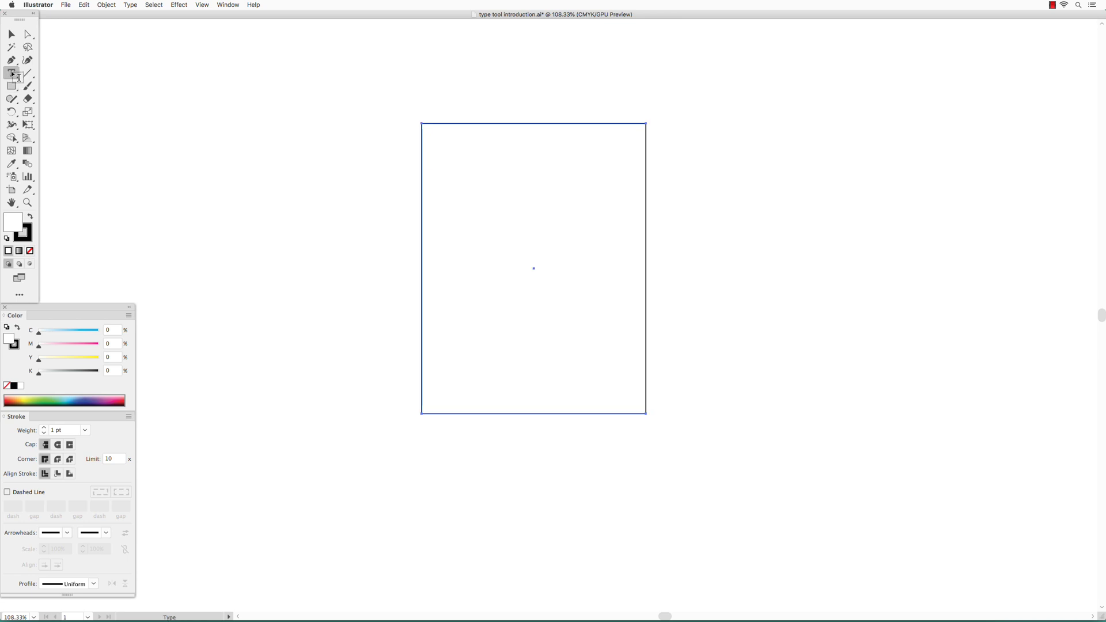
{"action": "left_click", "coordinate": [422, 139]}
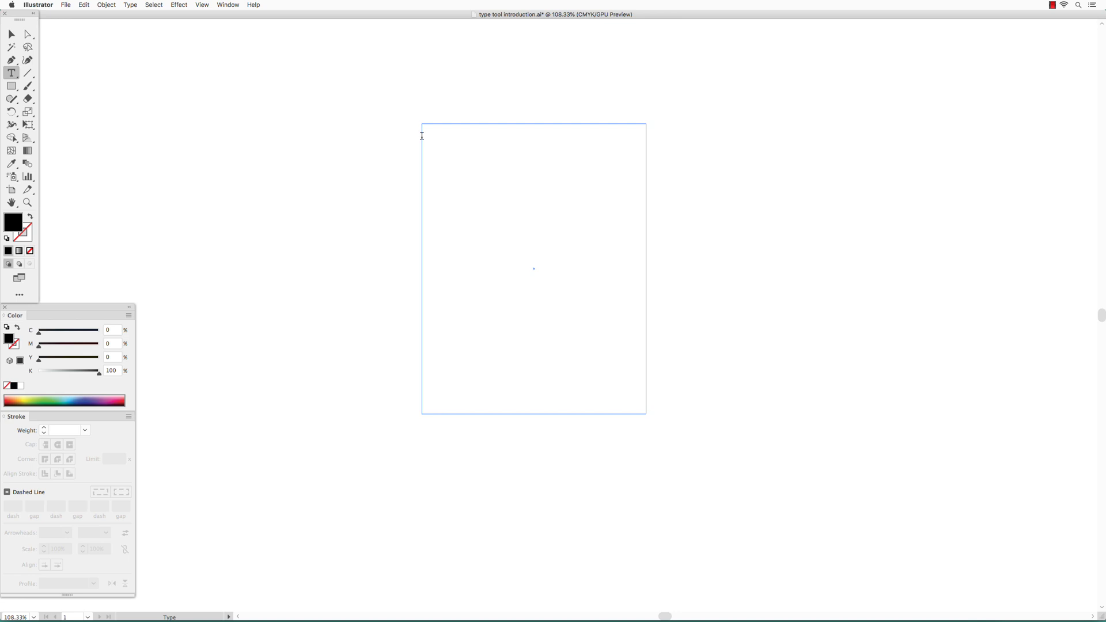
{"action": "type", "text": "Type Tool Introduction in Adobe Illustrator."}
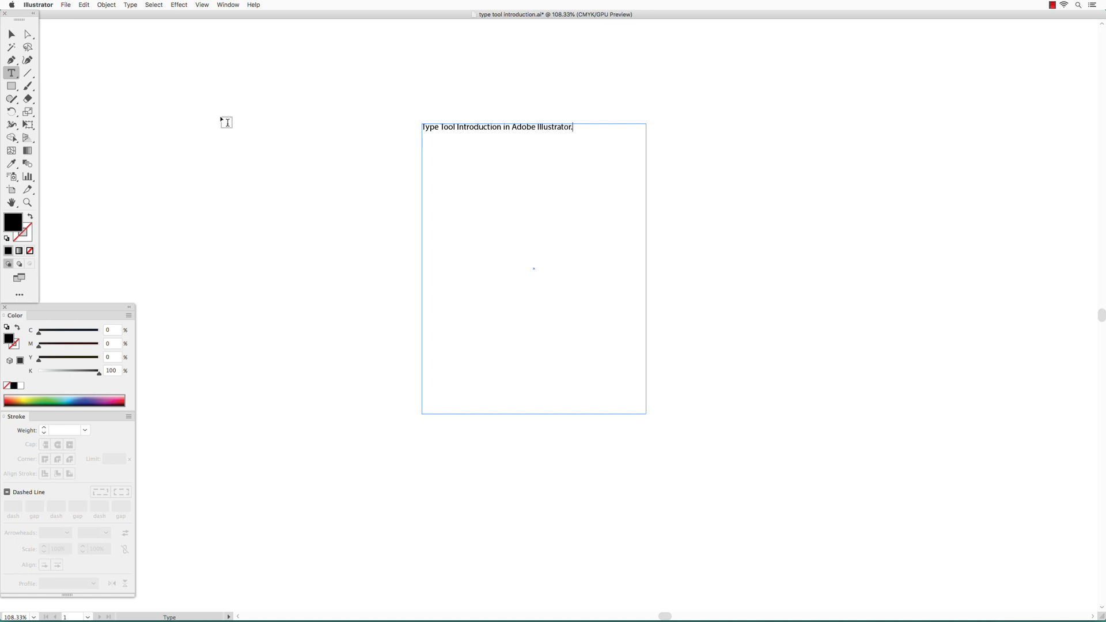
{"action": "left_click", "coordinate": [11, 85]}
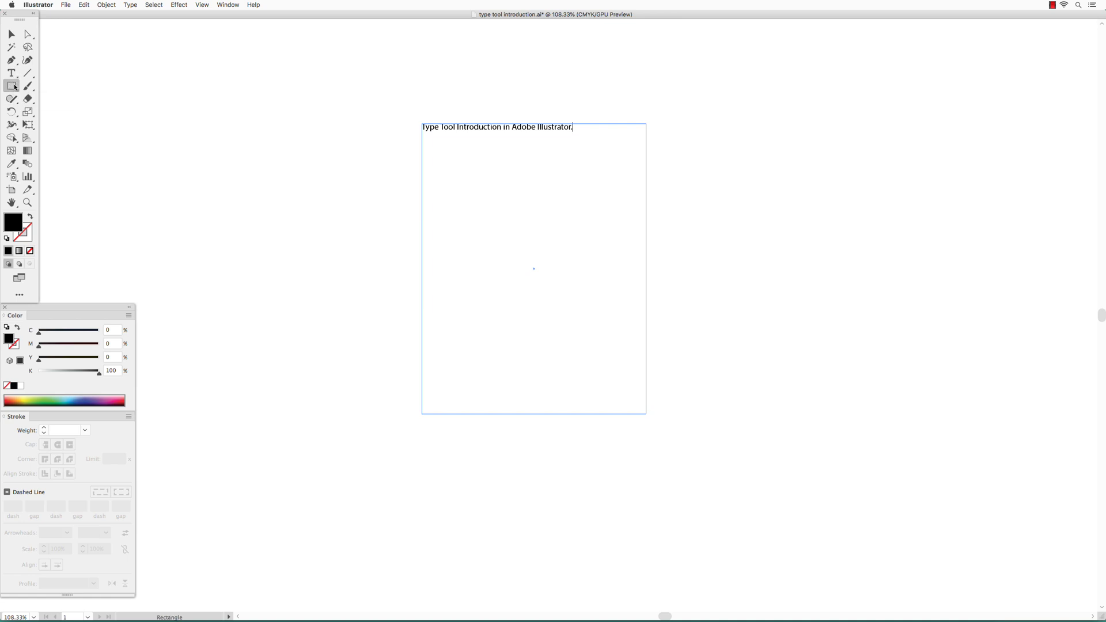
{"action": "left_click", "coordinate": [58, 112]}
{"action": "left_click_drag", "start_coordinate": [727, 125], "coordinate": [941, 416]}
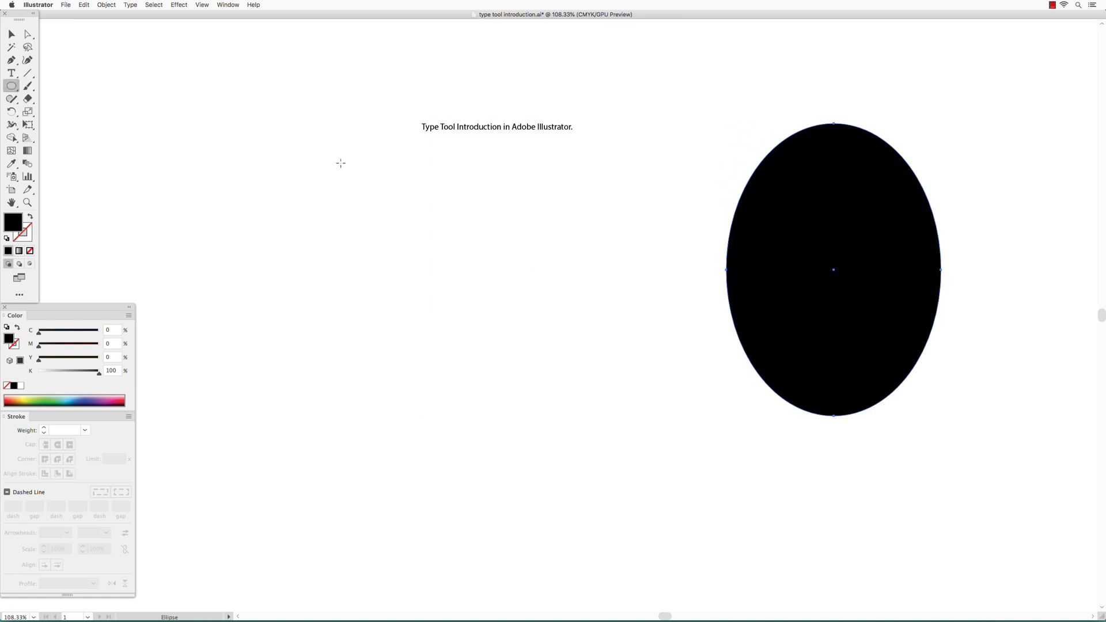
{"action": "left_click", "coordinate": [11, 73]}
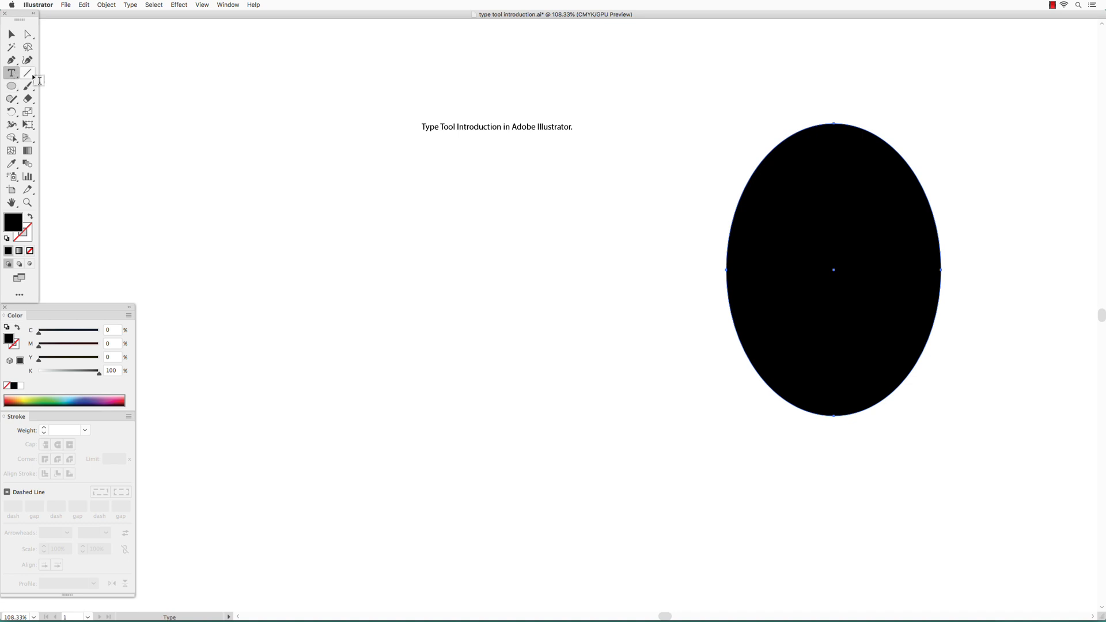
{"action": "left_click", "coordinate": [775, 156]}
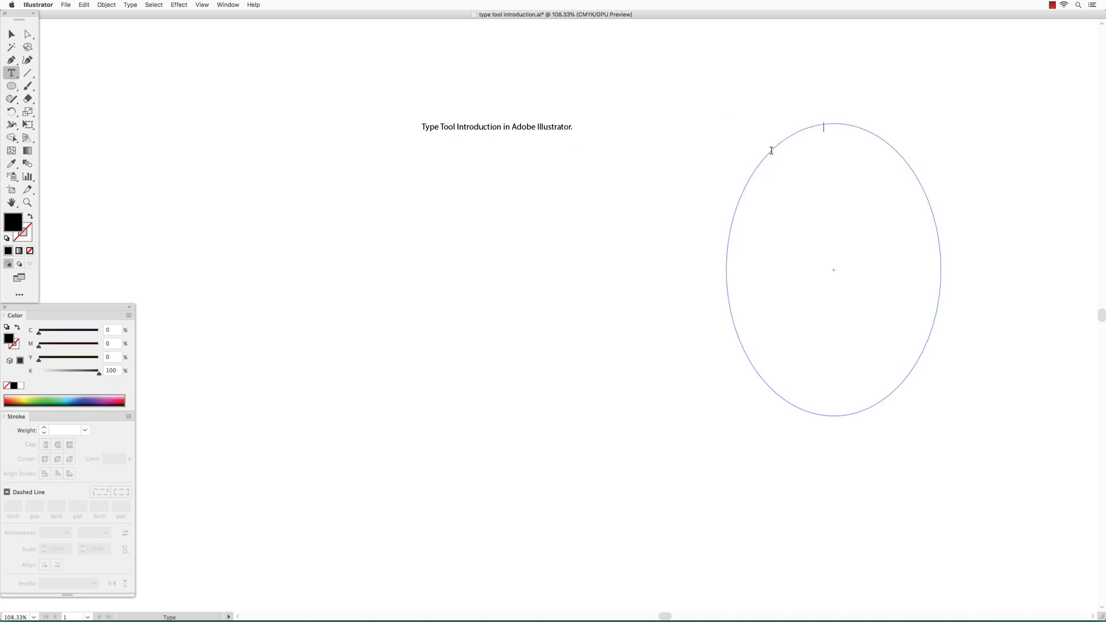
{"action": "type", "text": "Tool Introduct"}
{"action": "type", "text": "ion in Adobe "}
{"action": "type", "text": "Illustrator."}
{"action": "key", "text": "super+shift+a"}
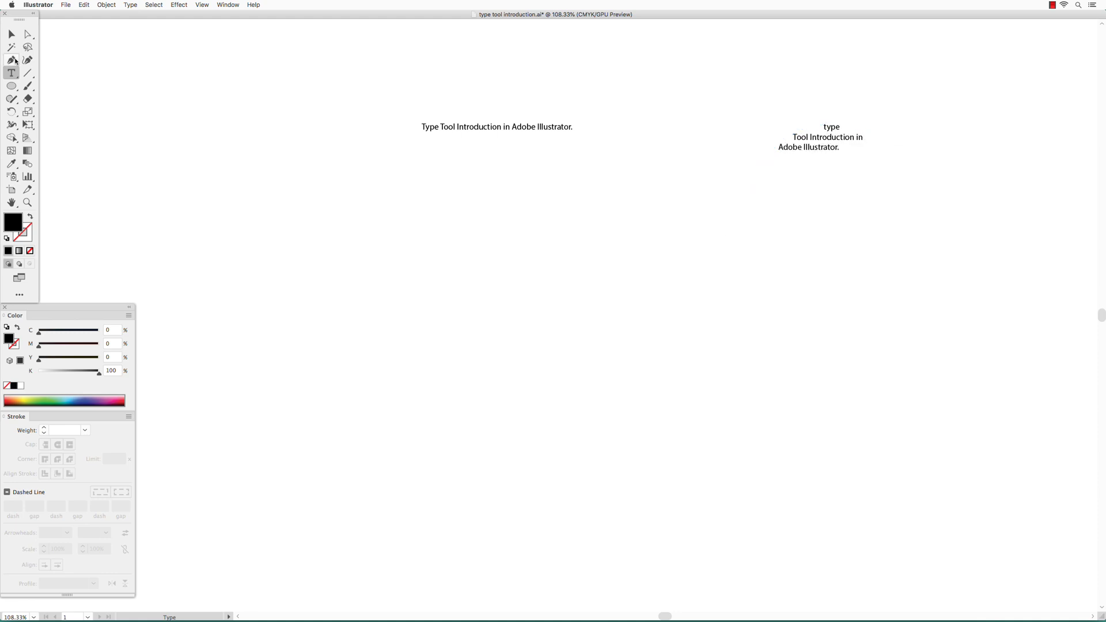
{"action": "left_click", "coordinate": [11, 61]}
{"action": "left_click", "coordinate": [263, 148]}
{"action": "left_click", "coordinate": [184, 225]}
{"action": "left_click", "coordinate": [267, 325]}
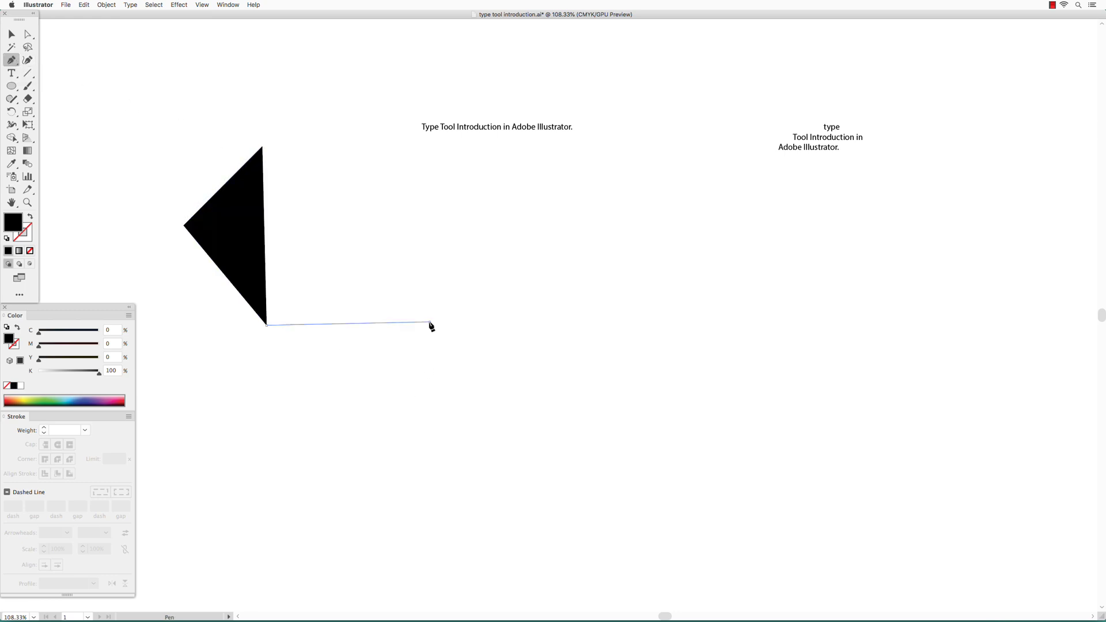
{"action": "left_click", "coordinate": [430, 322]}
{"action": "left_click", "coordinate": [335, 226]}
{"action": "left_click", "coordinate": [382, 101]}
{"action": "left_click", "coordinate": [218, 67]}
{"action": "left_click", "coordinate": [263, 147]}
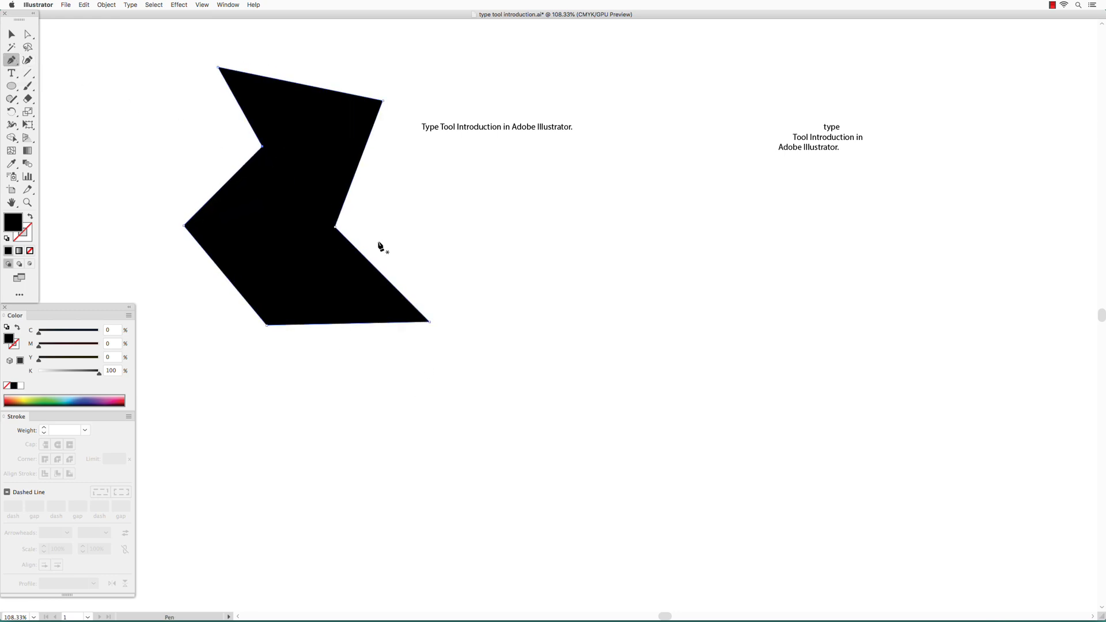
{"action": "left_click", "coordinate": [11, 73]}
{"action": "left_click", "coordinate": [290, 65]}
{"action": "type", "text": "Type T"}
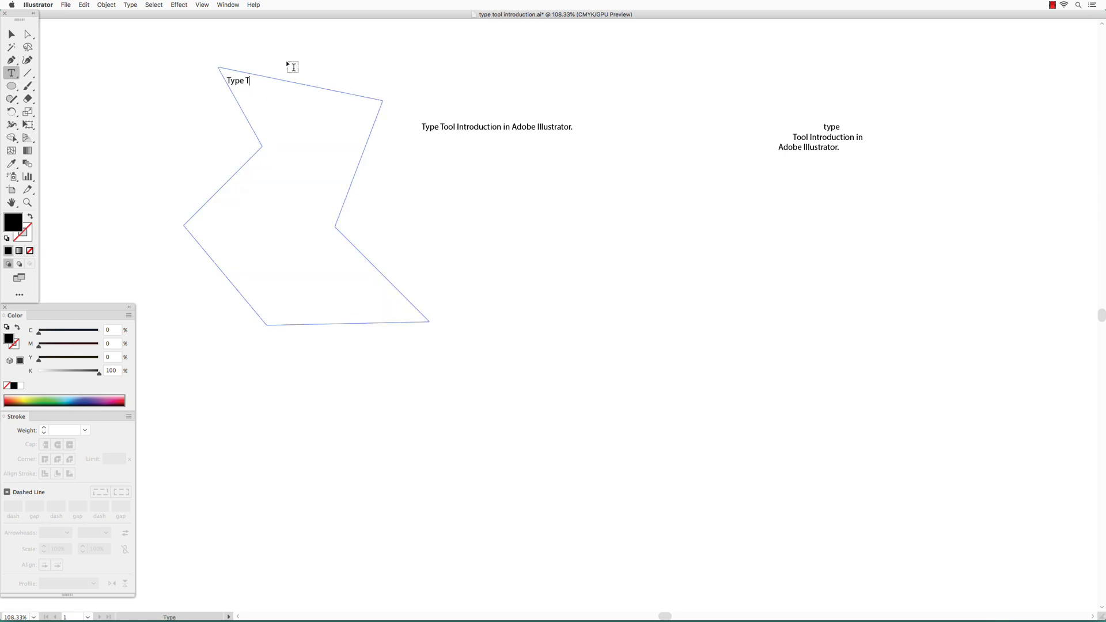
{"action": "type", "text": "ool Introduction in Adobe Illustrator."}
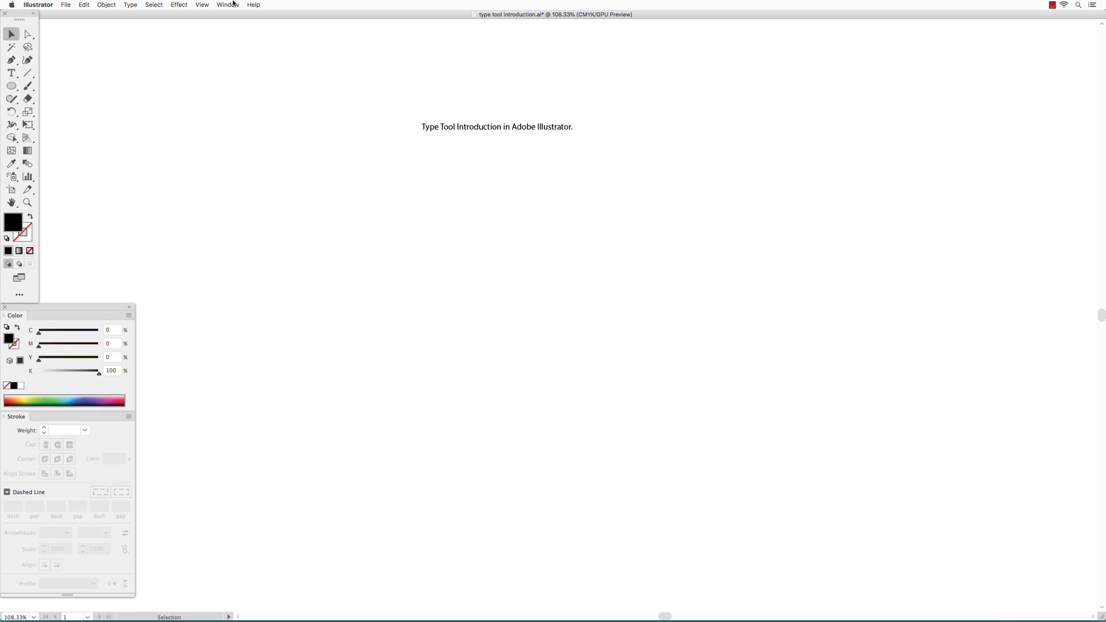
Step: Select the whole title line and apply Aachen Std Medium in the Character panel
{"action": "left_click", "coordinate": [11, 73]}
{"action": "left_click_drag", "start_coordinate": [422, 128], "coordinate": [579, 134]}
{"action": "left_click", "coordinate": [228, 4]}
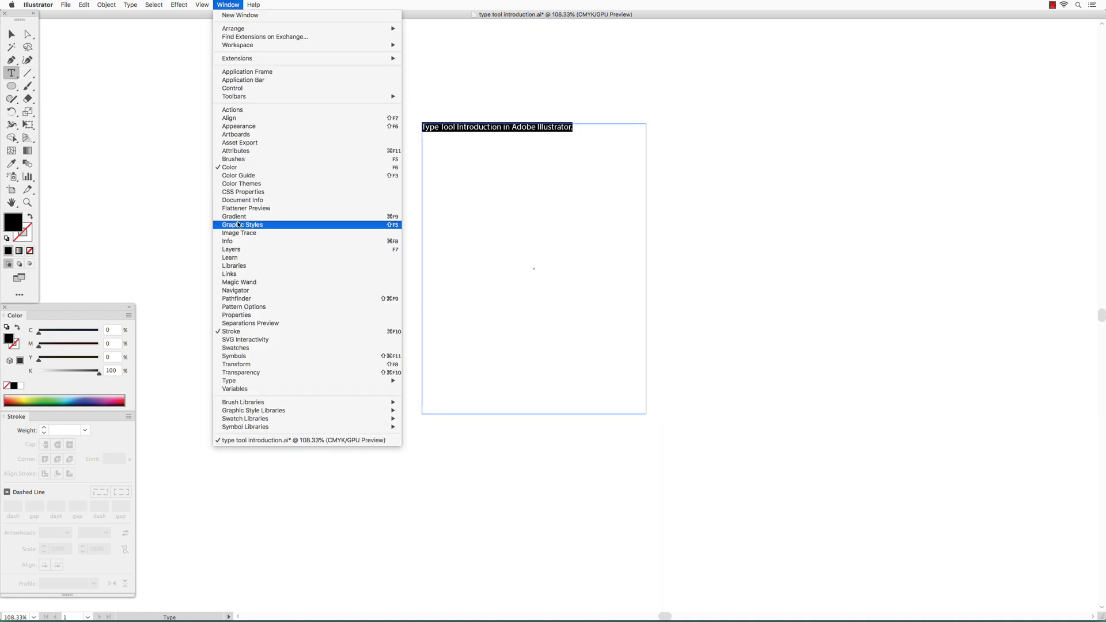
{"action": "mouse_move", "coordinate": [347, 382]}
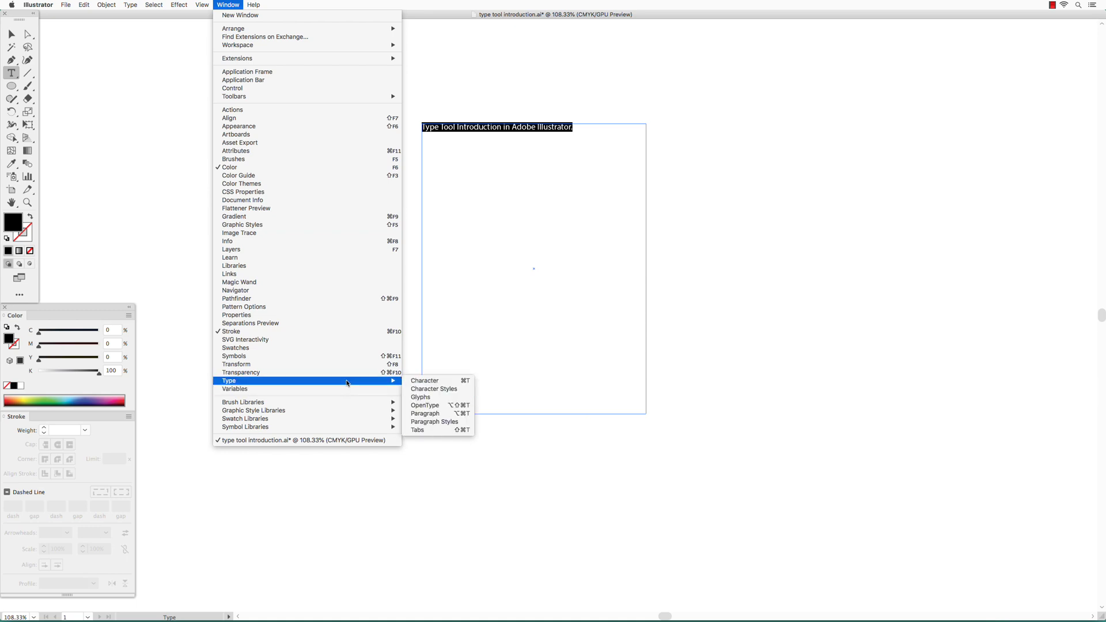
{"action": "left_click", "coordinate": [431, 383]}
{"action": "left_click", "coordinate": [367, 187]}
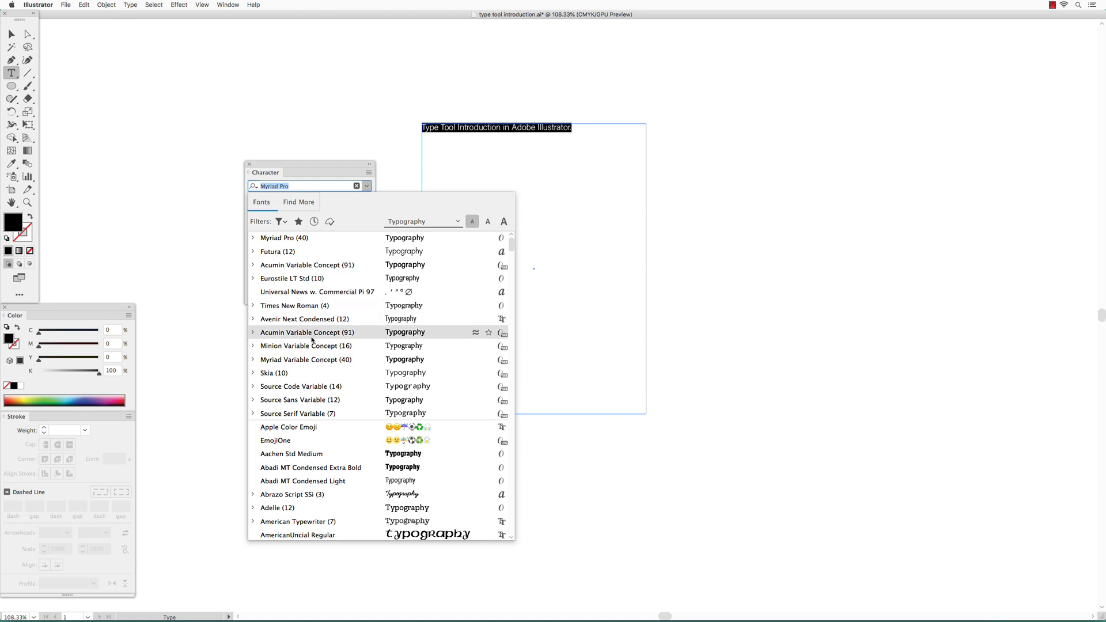
{"action": "left_click", "coordinate": [326, 456]}
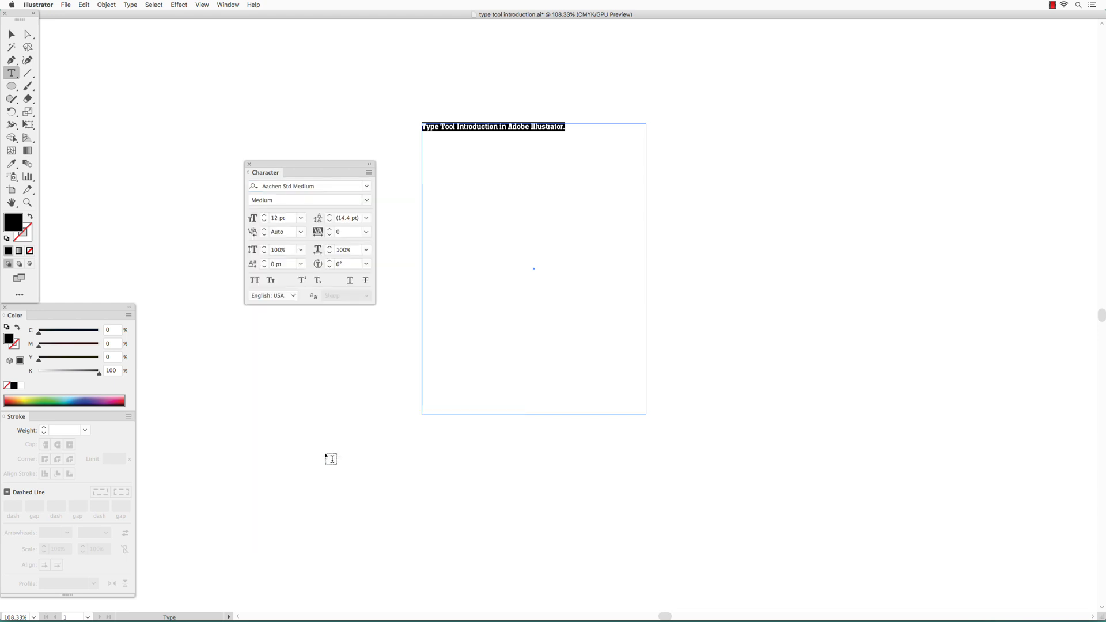
Step: Set the title's font size to 36 pt and leading to 48 pt
{"action": "left_click", "coordinate": [302, 220]}
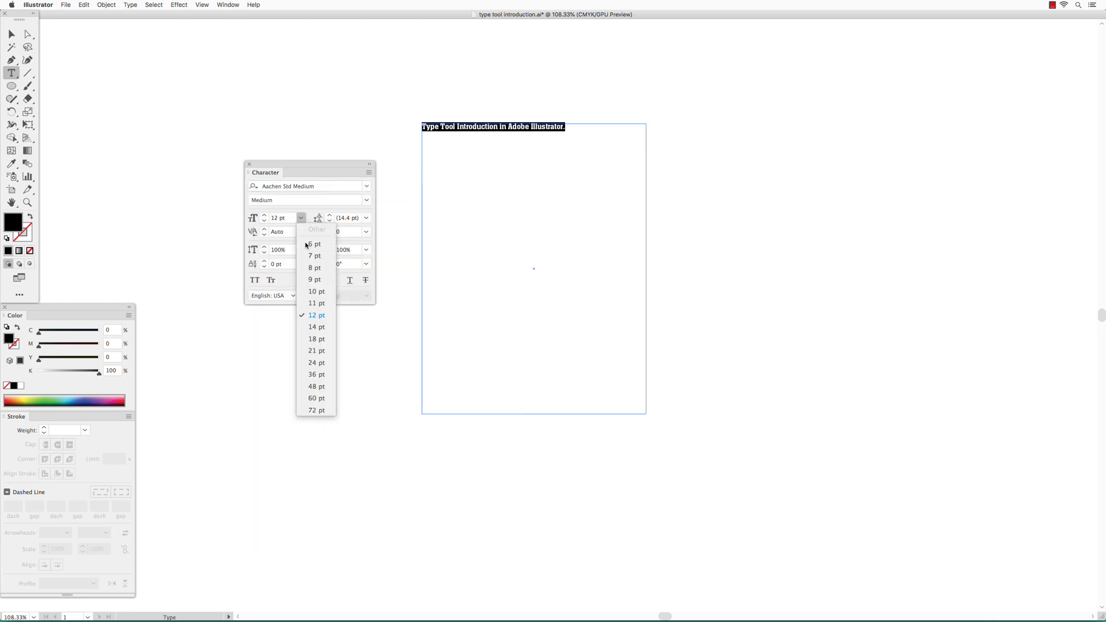
{"action": "left_click", "coordinate": [307, 375]}
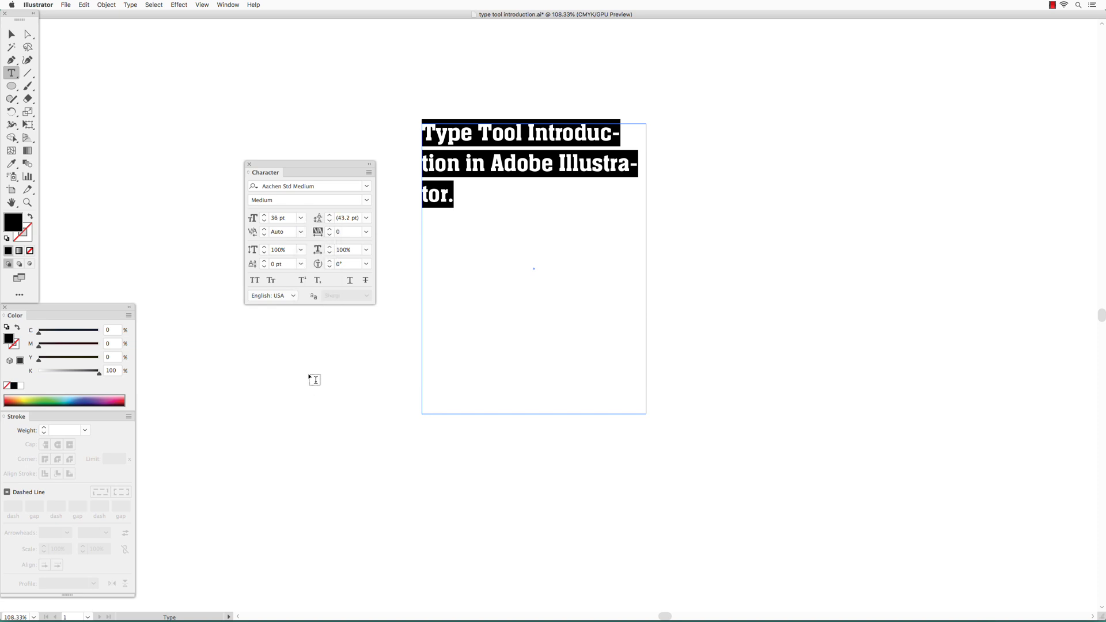
{"action": "left_click", "coordinate": [367, 219]}
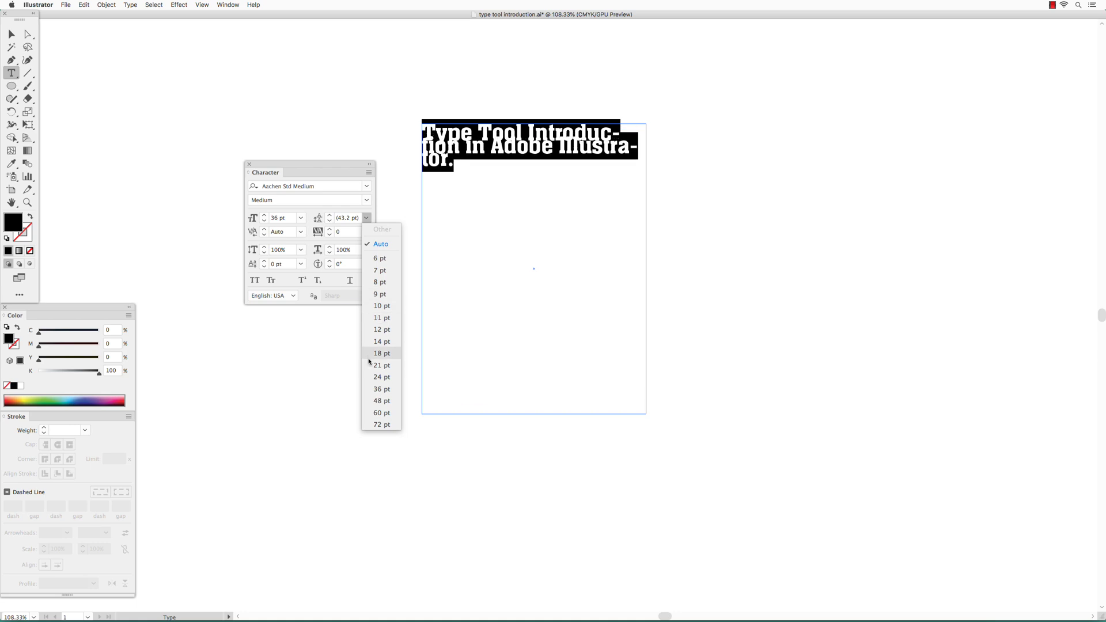
{"action": "left_click", "coordinate": [380, 401]}
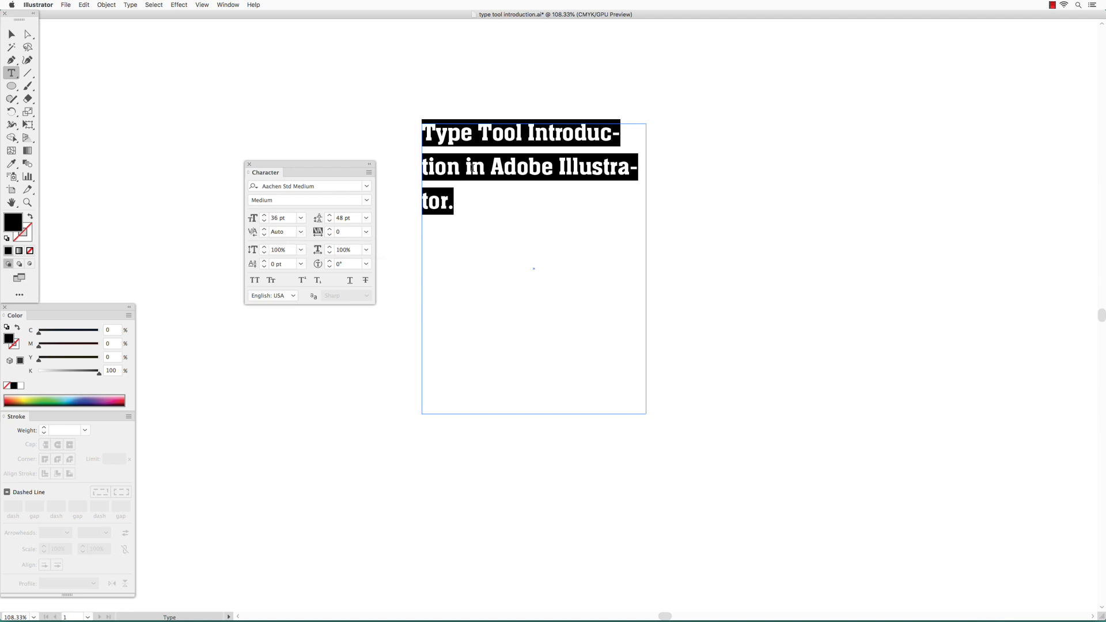
Step: Widen the kerning between 'A' and 'd', then reset it to 0
{"action": "left_click", "coordinate": [505, 168]}
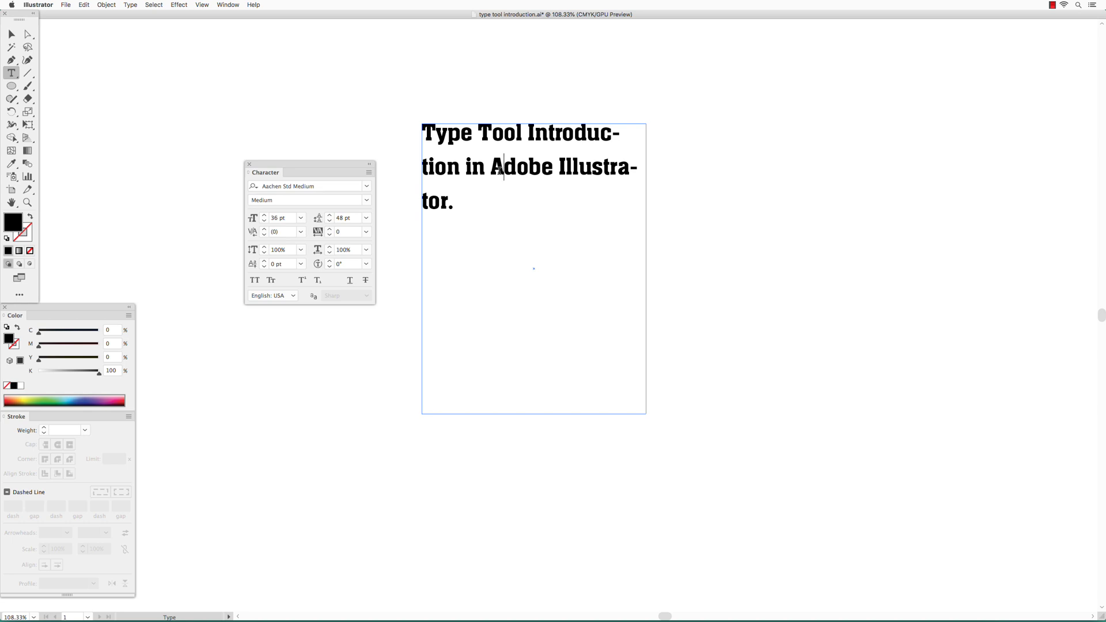
{"action": "left_click", "coordinate": [265, 229]}
{"action": "left_click", "coordinate": [265, 230]}
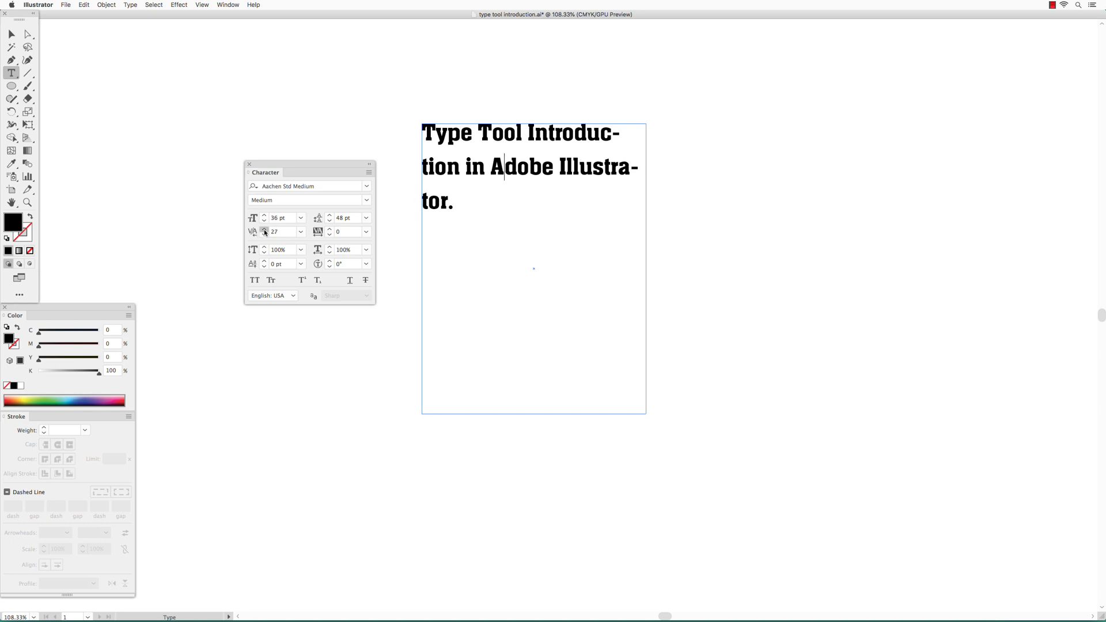
{"action": "left_click", "coordinate": [264, 230]}
{"action": "left_click", "coordinate": [265, 230]}
{"action": "left_click", "coordinate": [265, 229]}
{"action": "left_click", "coordinate": [264, 229]}
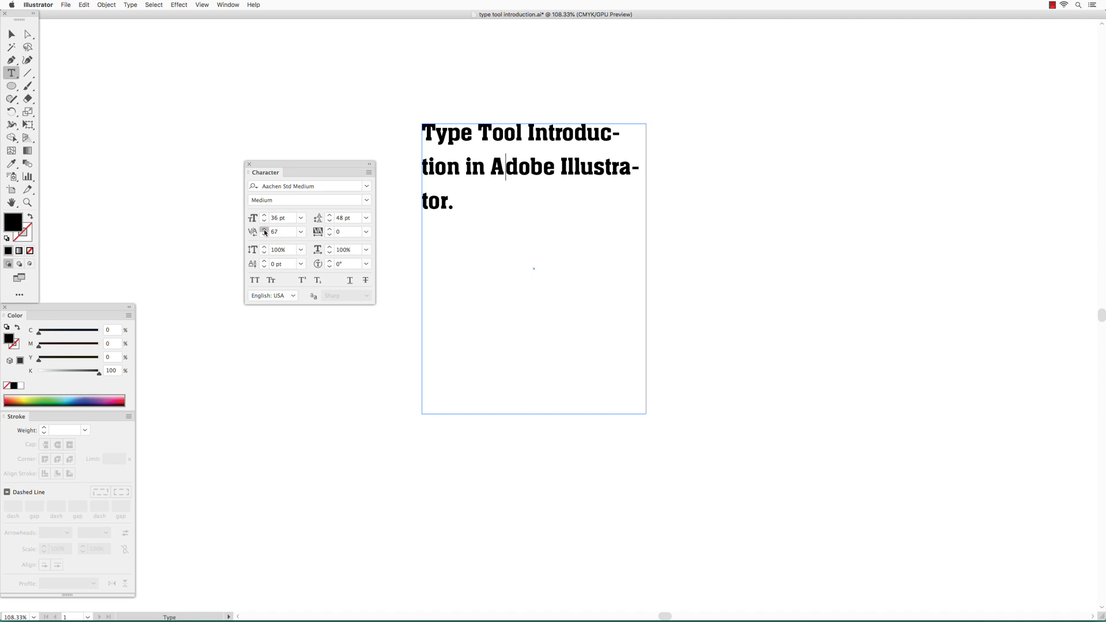
{"action": "left_click", "coordinate": [265, 229]}
{"action": "left_click", "coordinate": [265, 229]}
{"action": "left_click", "coordinate": [264, 229]}
{"action": "left_click", "coordinate": [265, 229]}
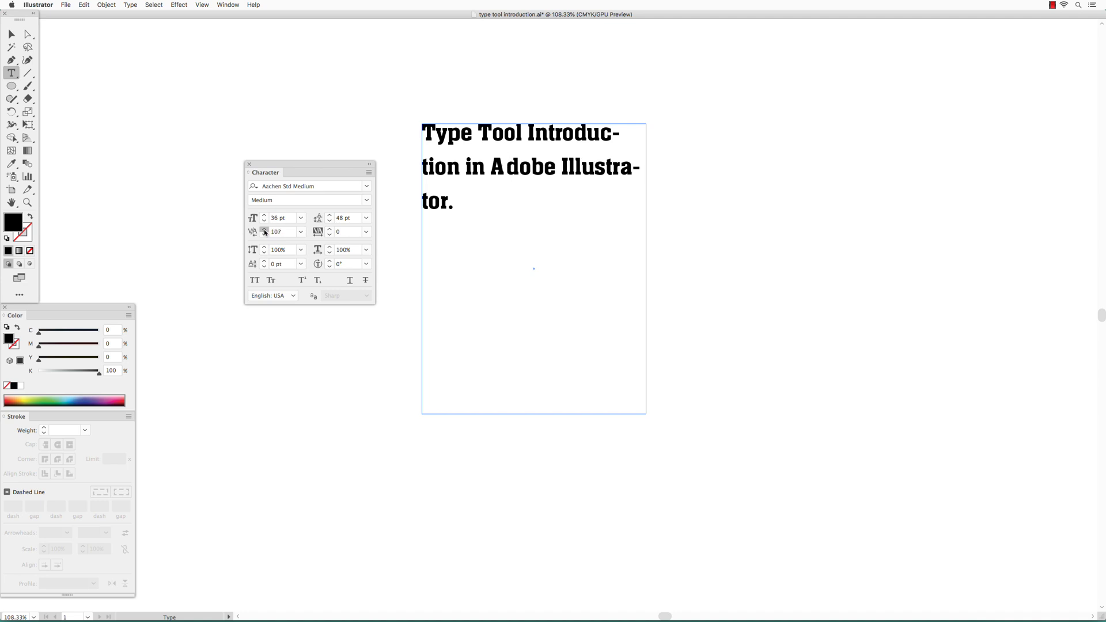
{"action": "left_click", "coordinate": [265, 229]}
{"action": "left_click", "coordinate": [264, 229]}
{"action": "left_click", "coordinate": [300, 232]}
{"action": "left_click", "coordinate": [317, 357]}
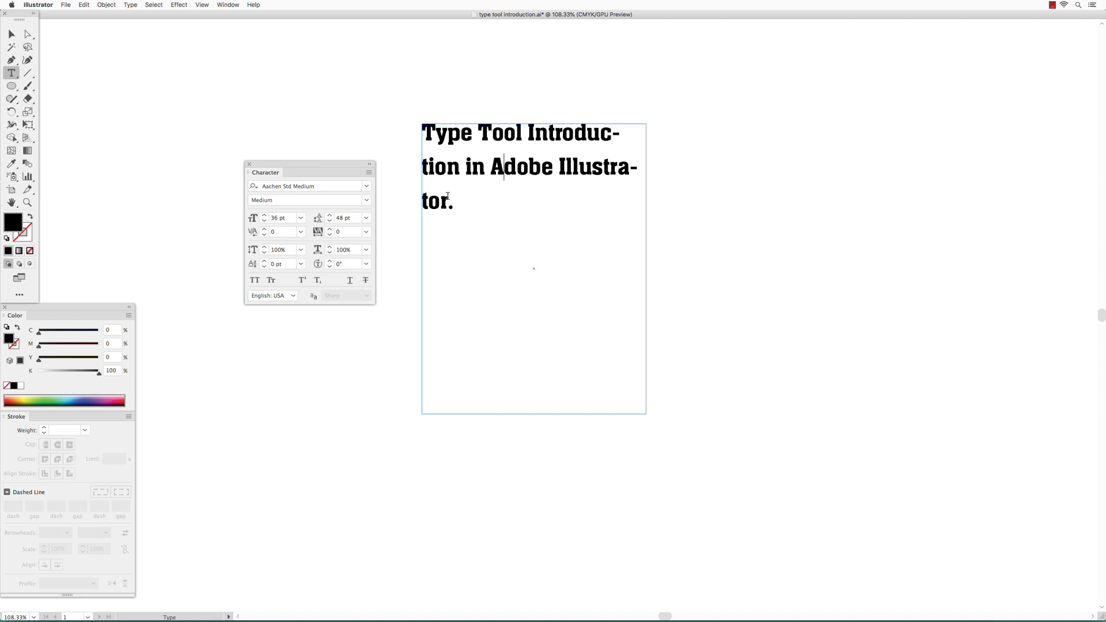
Step: Select all the heading text and set its tracking to 75
{"action": "left_click_drag", "start_coordinate": [455, 206], "coordinate": [423, 131]}
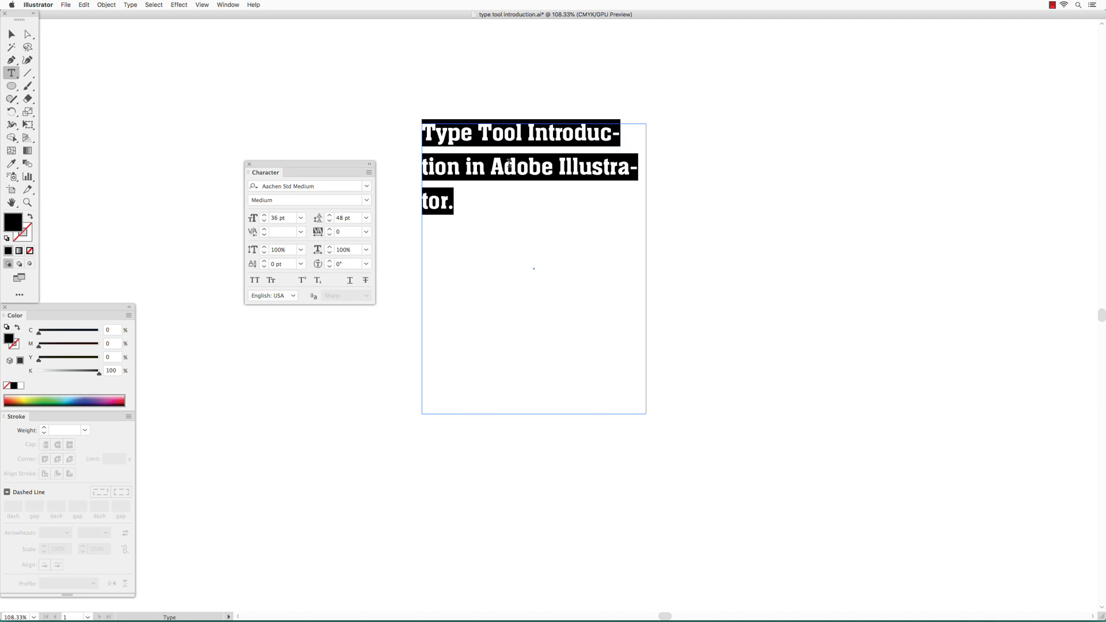
{"action": "left_click", "coordinate": [367, 231]}
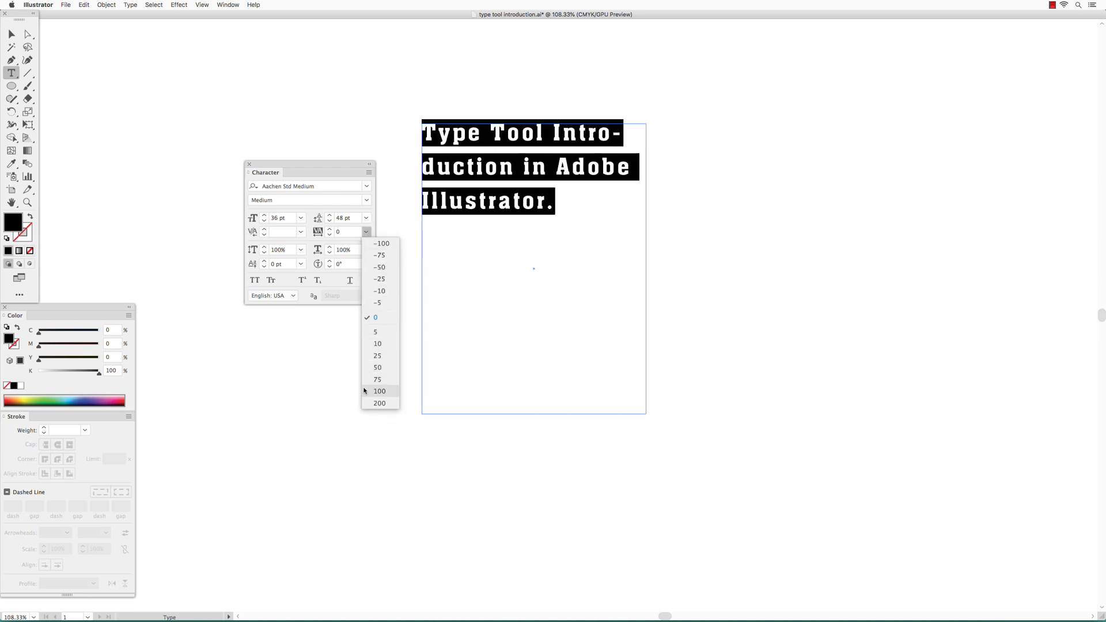
{"action": "left_click", "coordinate": [367, 382]}
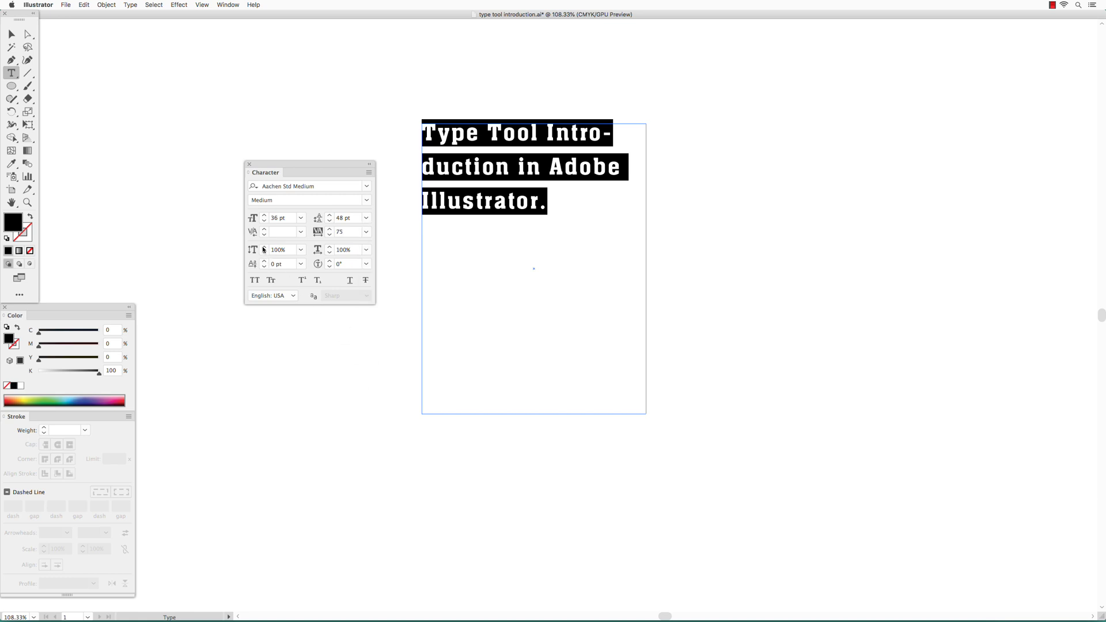
Step: Browse the vertical scale, horizontal scale, rotation and baseline shift presets, keeping baseline shift at 0 pt
{"action": "left_click", "coordinate": [301, 249]}
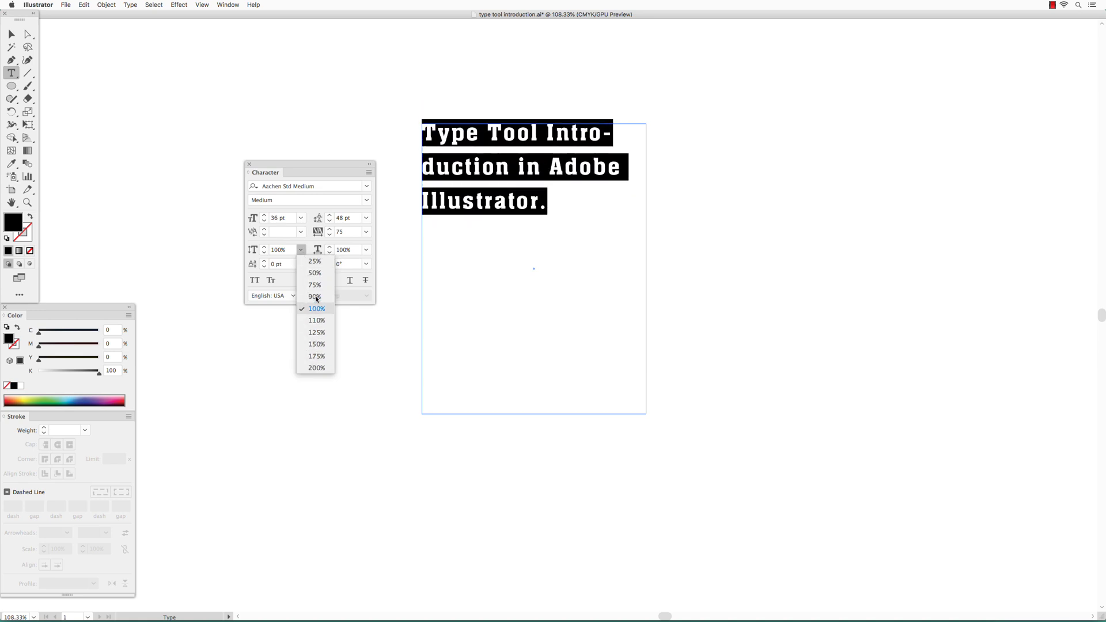
{"action": "left_click", "coordinate": [329, 251]}
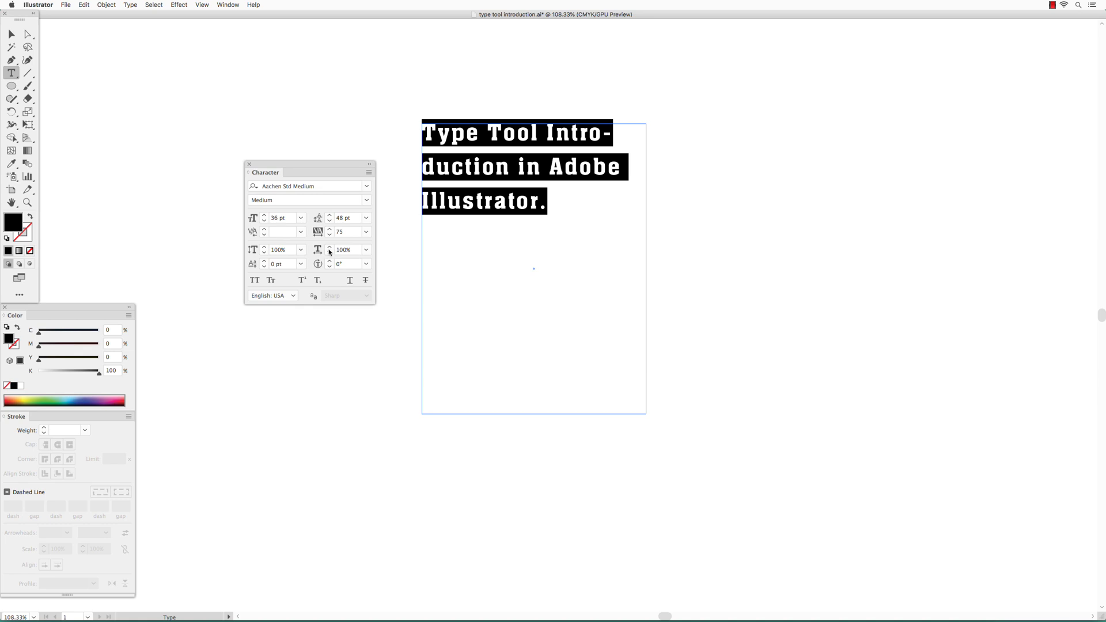
{"action": "left_click", "coordinate": [366, 250]}
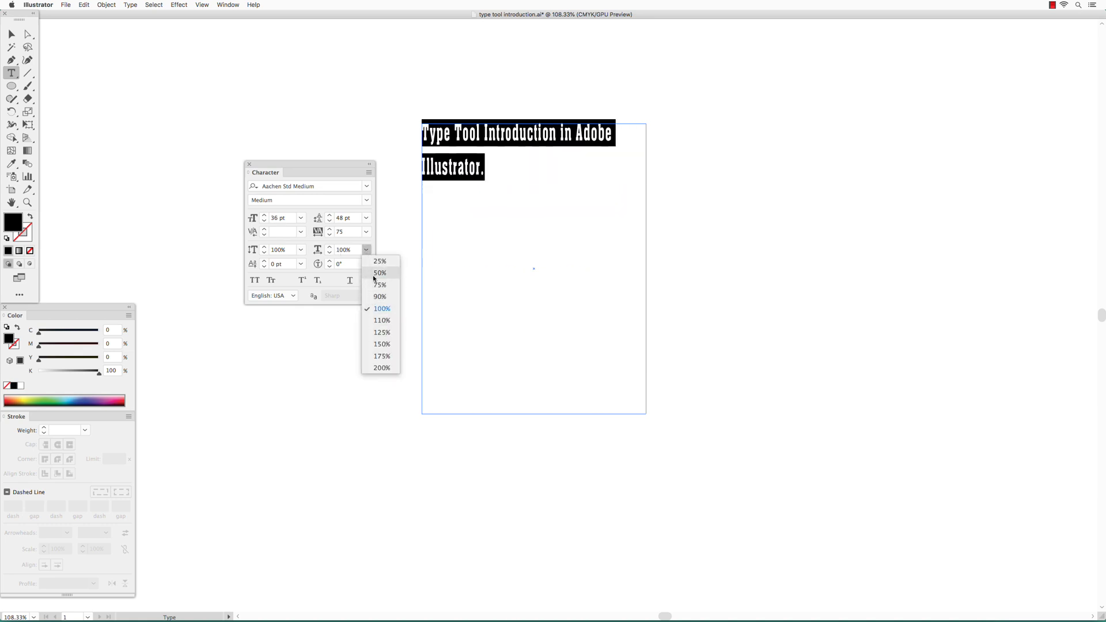
{"action": "left_click", "coordinate": [366, 249]}
{"action": "left_click", "coordinate": [365, 264]}
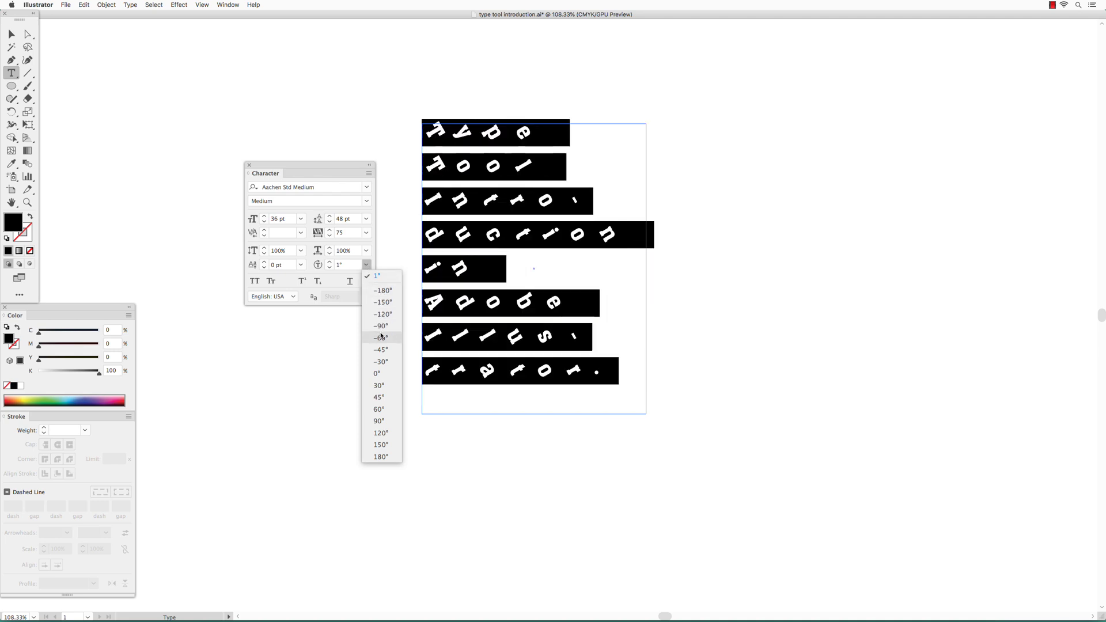
{"action": "key", "text": "Escape"}
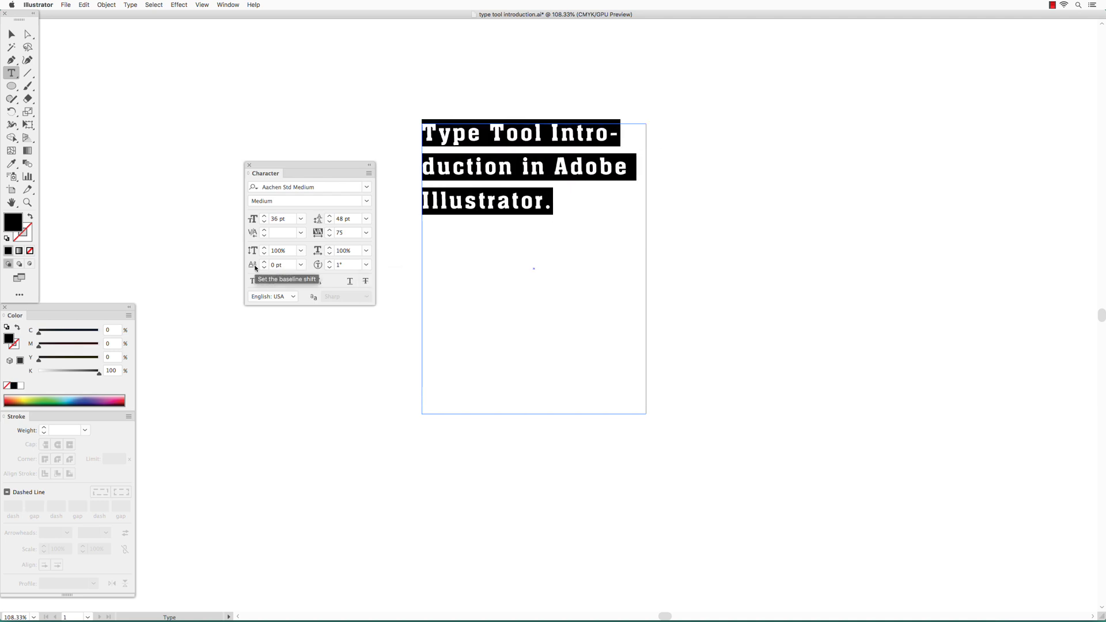
{"action": "left_click", "coordinate": [301, 265]}
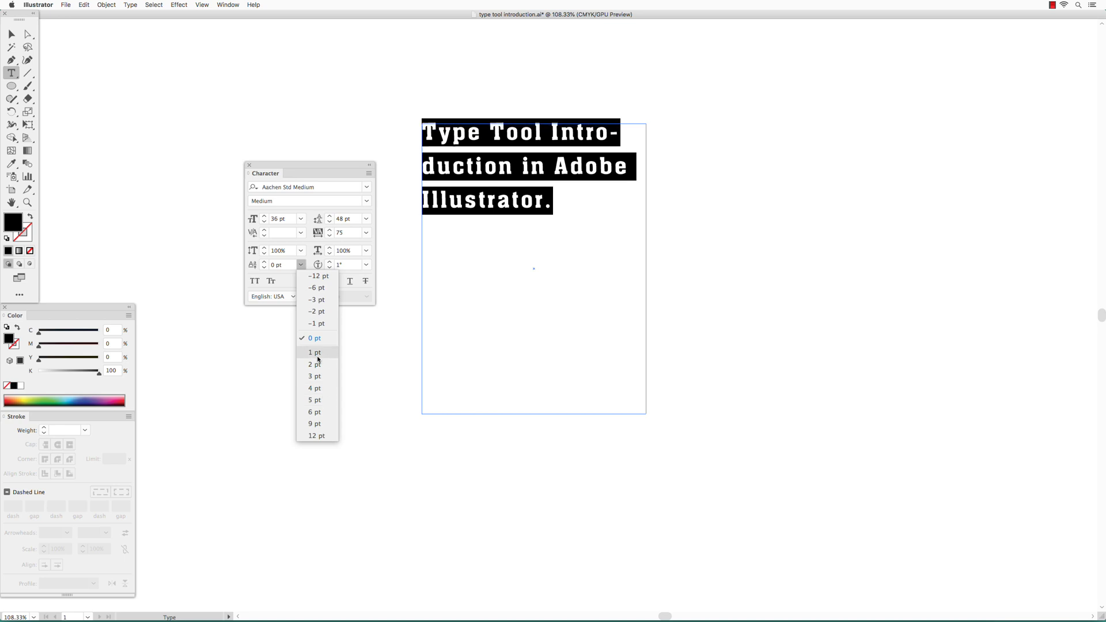
{"action": "left_click", "coordinate": [315, 338]}
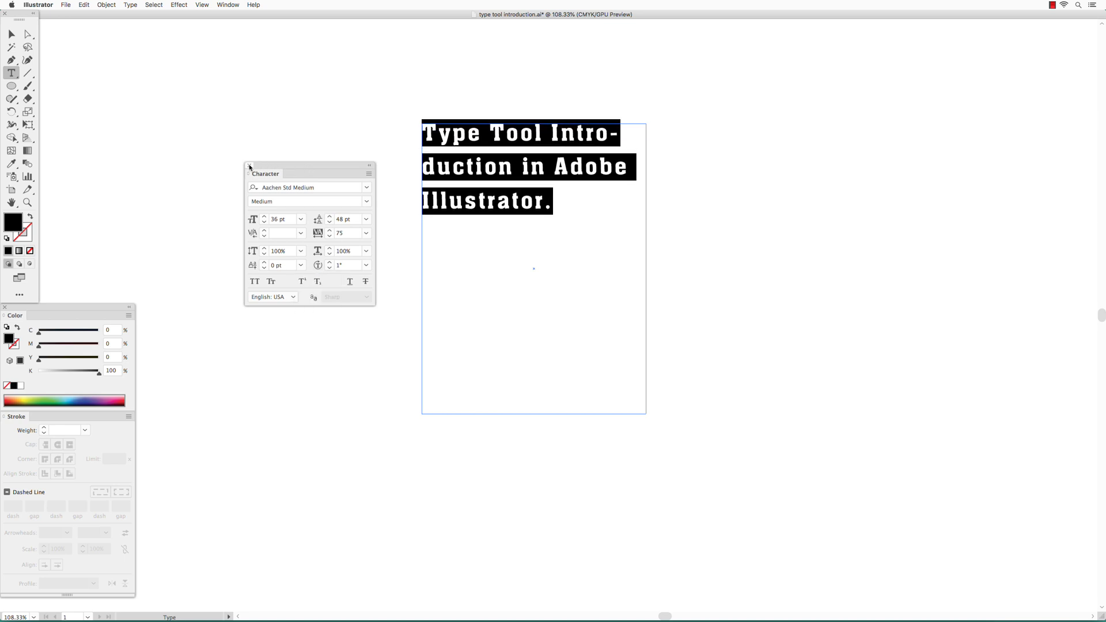
Step: Close the Character panel, draw a new text area, and select its placeholder paragraph text
{"action": "left_click", "coordinate": [250, 166]}
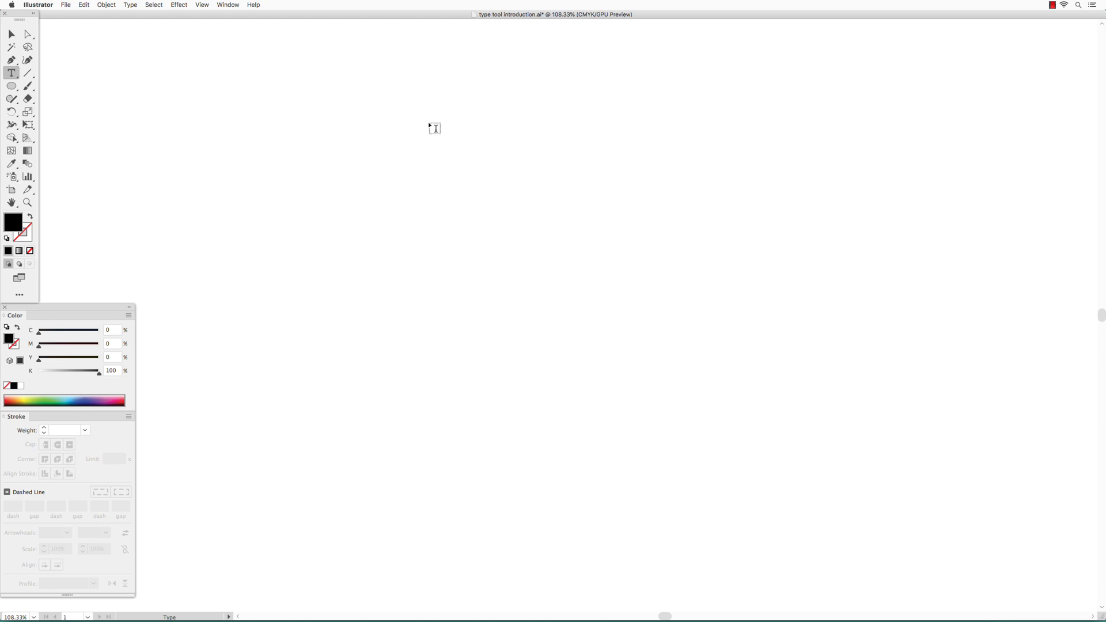
{"action": "left_click_drag", "start_coordinate": [429, 123], "coordinate": [677, 448]}
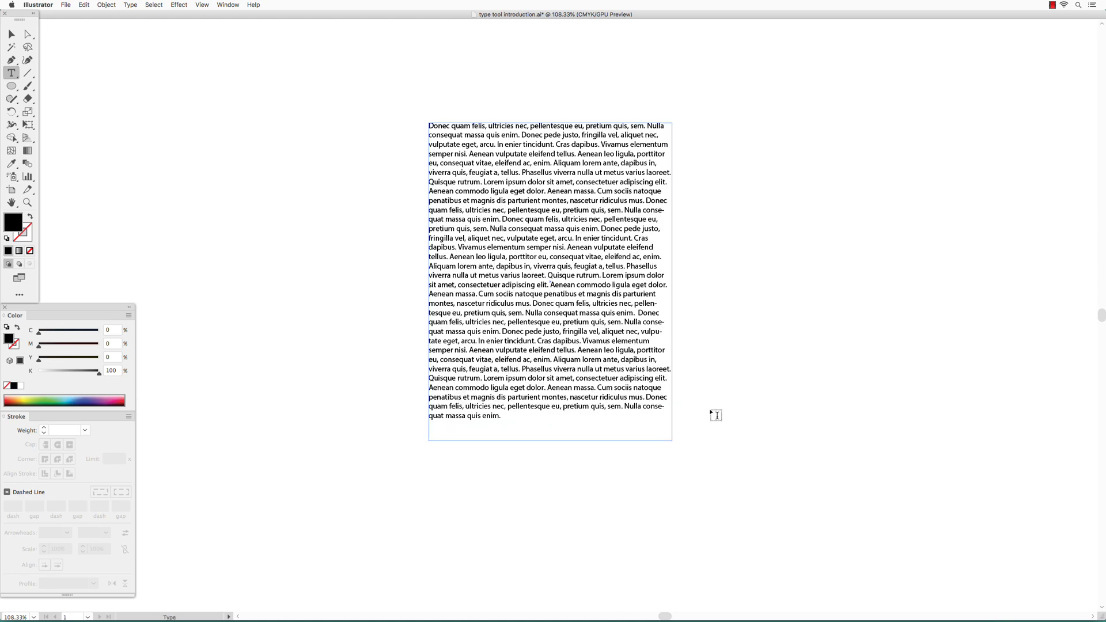
{"action": "left_click", "coordinate": [102, 77], "text": "super"}
{"action": "left_click_drag", "start_coordinate": [429, 126], "coordinate": [521, 419]}
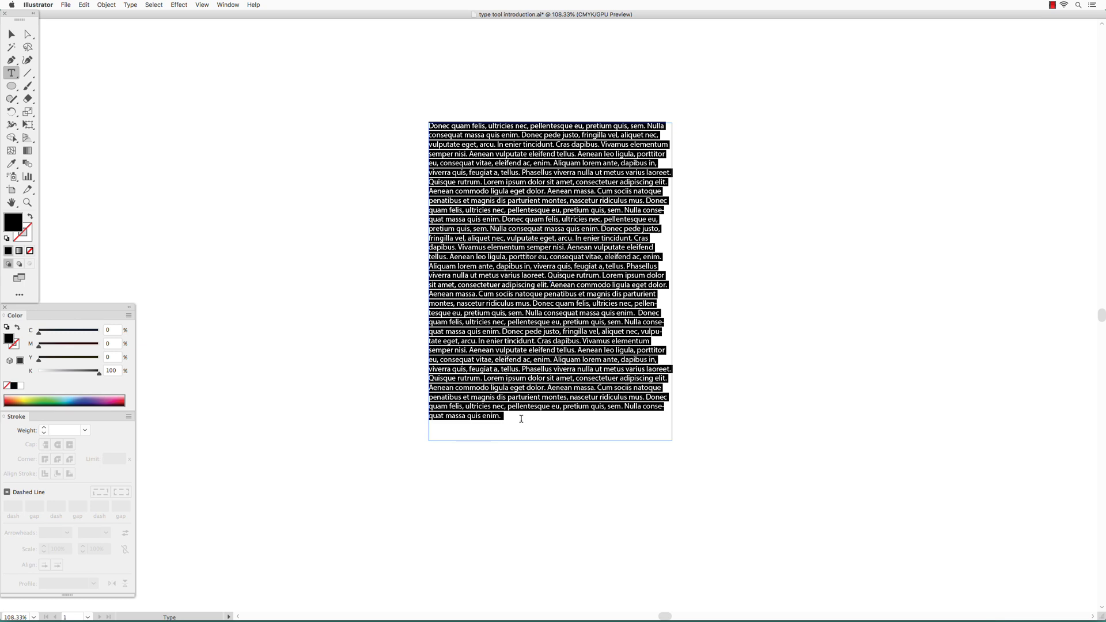
Step: Open the Paragraph panel via Window > Type and move it away from the text
{"action": "left_click", "coordinate": [227, 4]}
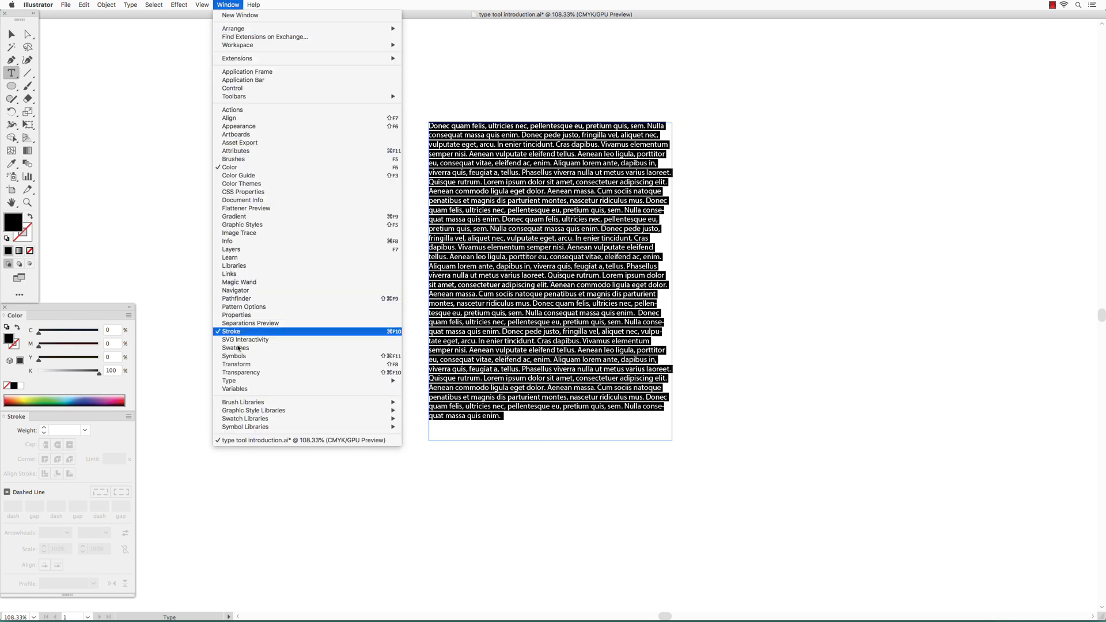
{"action": "mouse_move", "coordinate": [245, 384]}
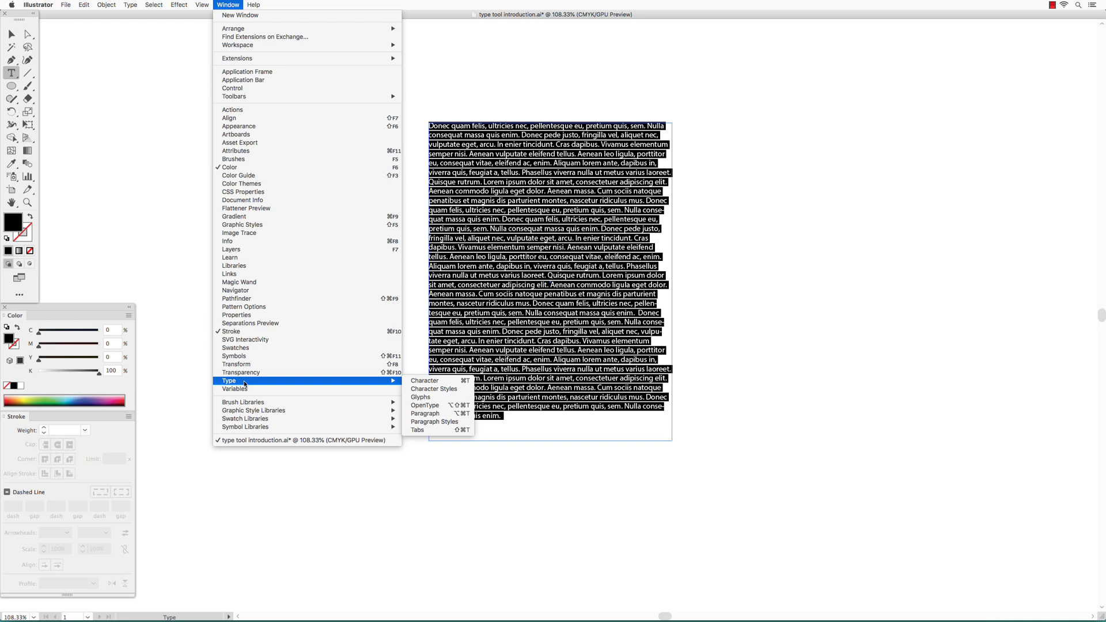
{"action": "left_click", "coordinate": [425, 414]}
{"action": "left_click_drag", "start_coordinate": [537, 287], "coordinate": [295, 171]}
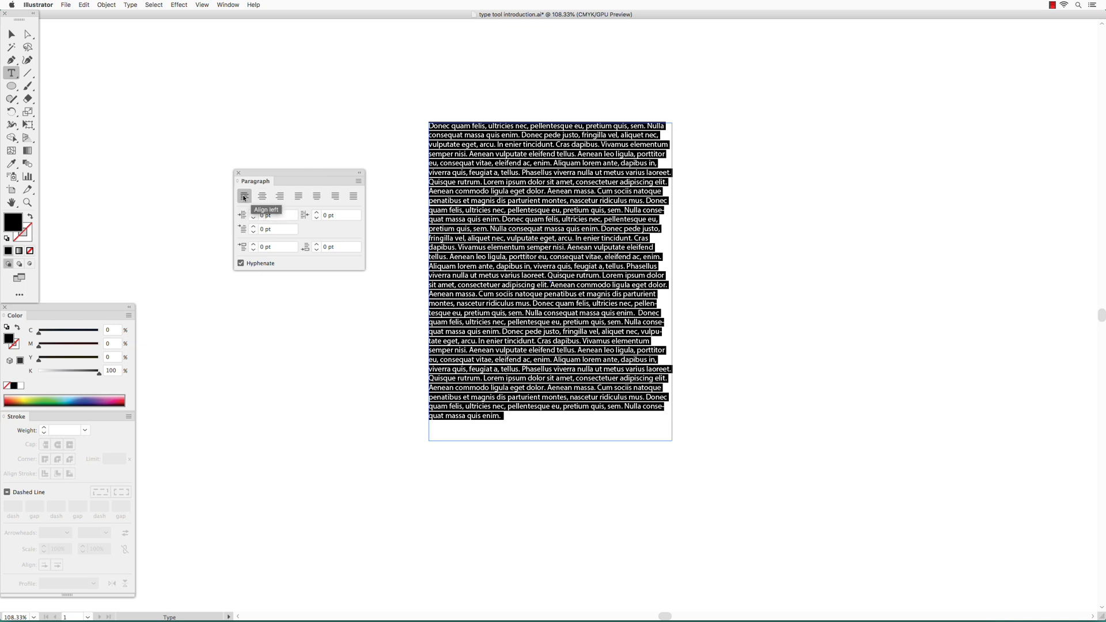
Step: Try centre, right and justified alignments, finishing with Justify all lines
{"action": "left_click", "coordinate": [263, 196]}
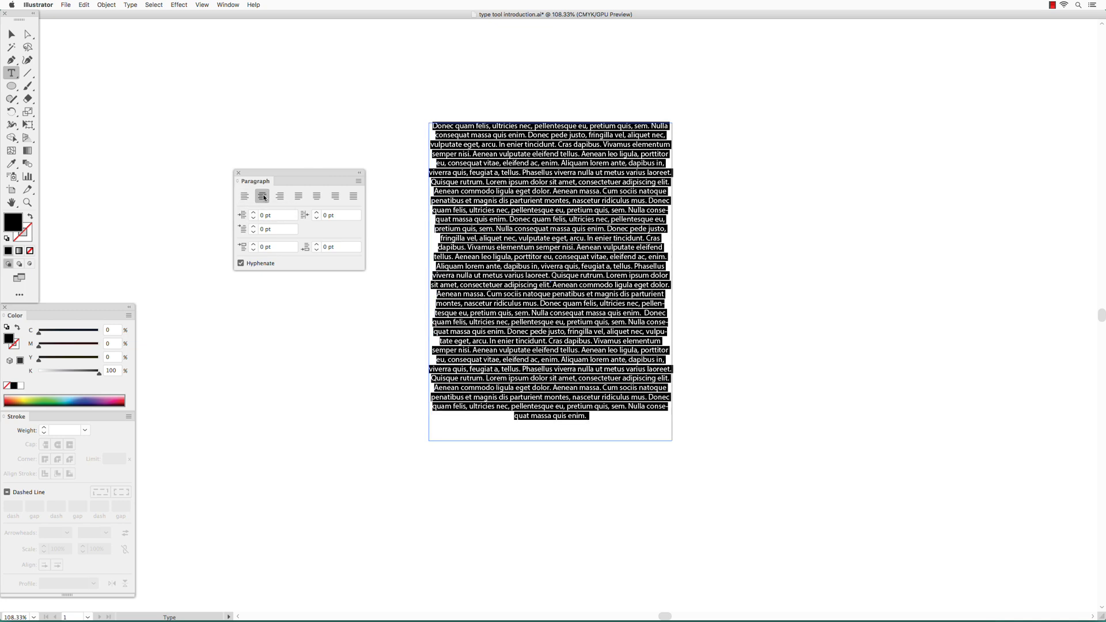
{"action": "left_click", "coordinate": [280, 196]}
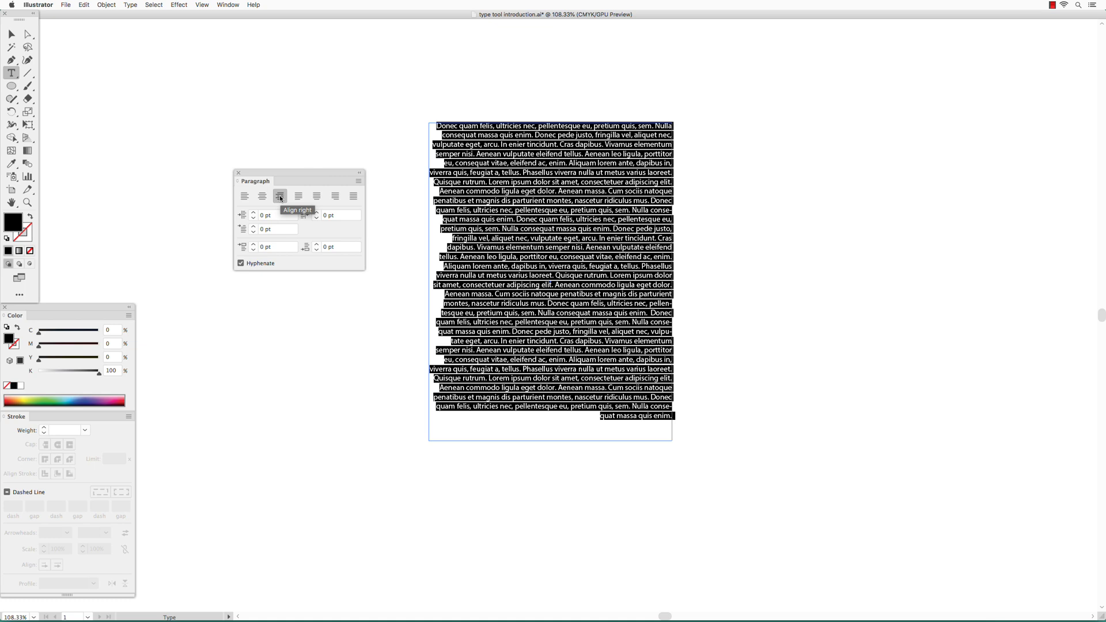
{"action": "left_click", "coordinate": [298, 197]}
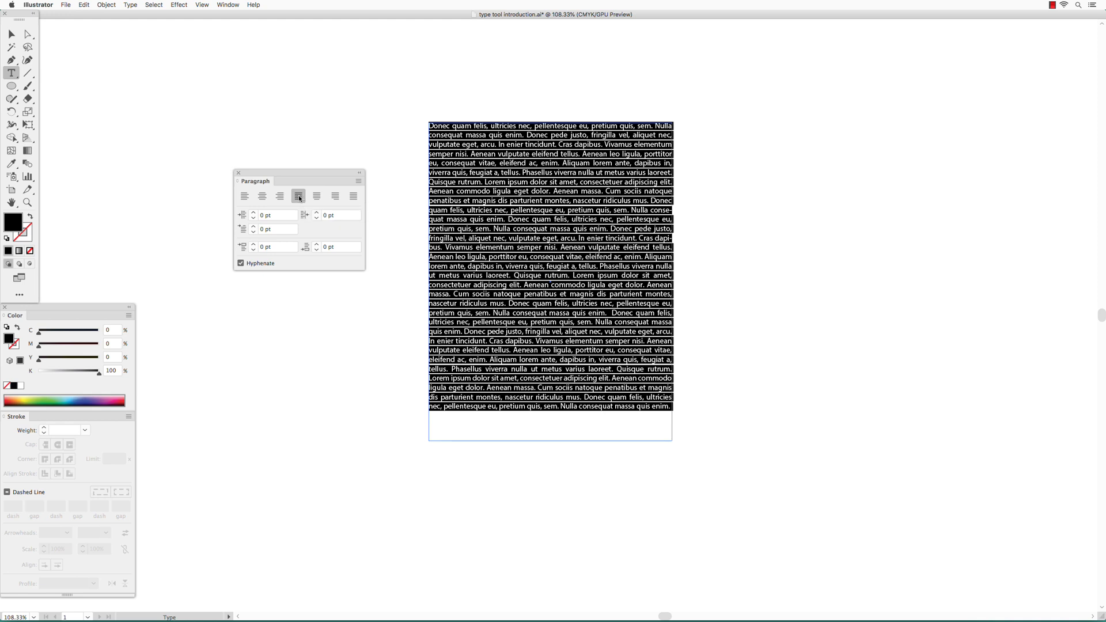
{"action": "left_click", "coordinate": [316, 198]}
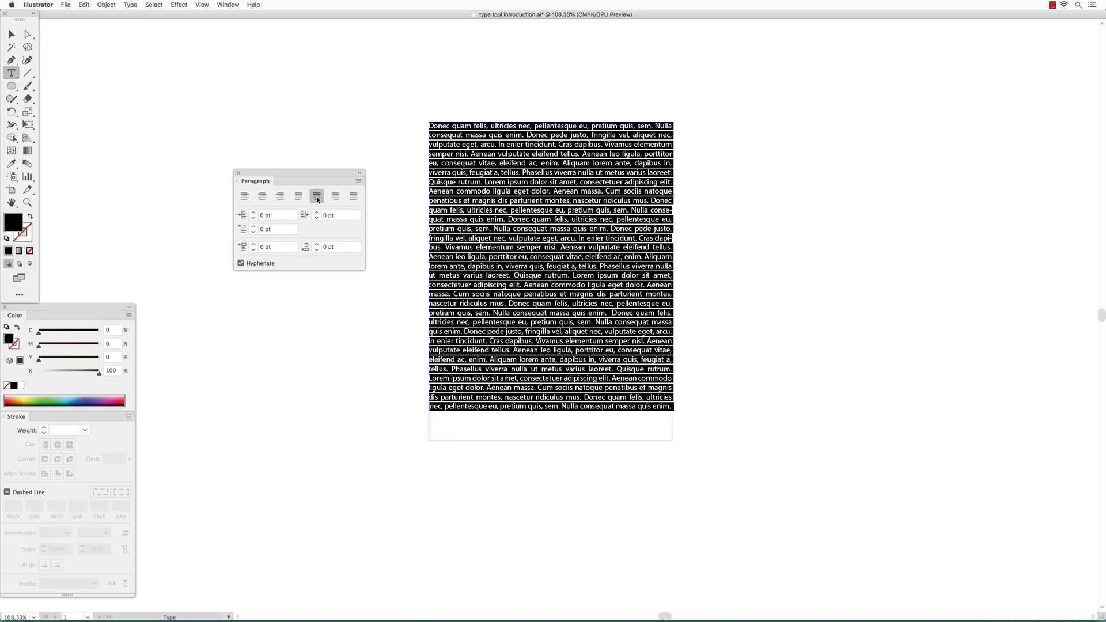
{"action": "left_click", "coordinate": [336, 198]}
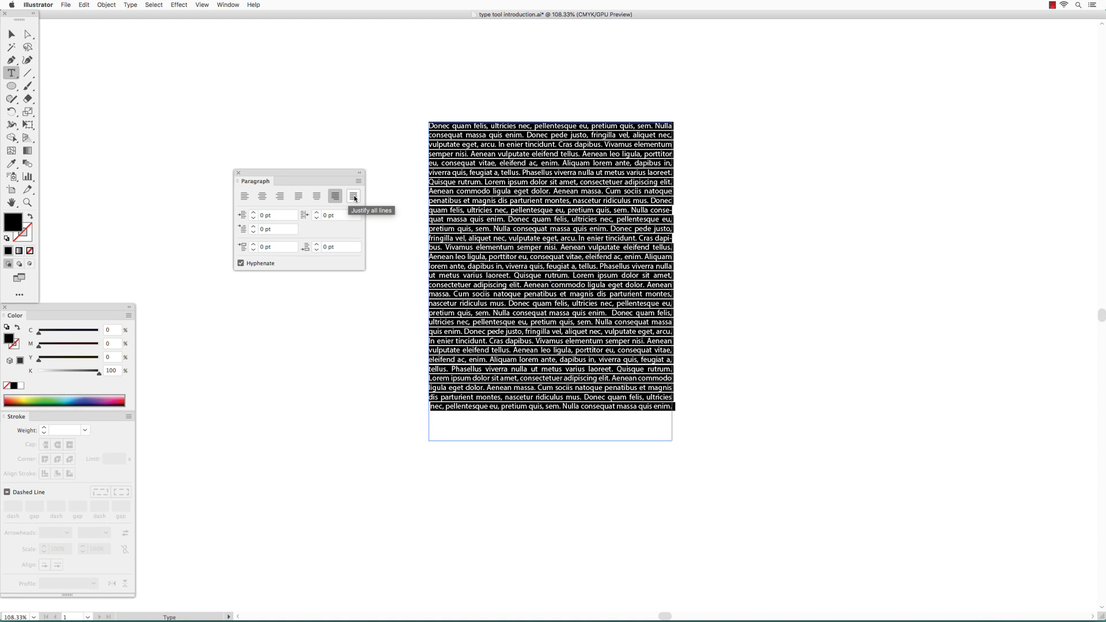
{"action": "left_click", "coordinate": [354, 198]}
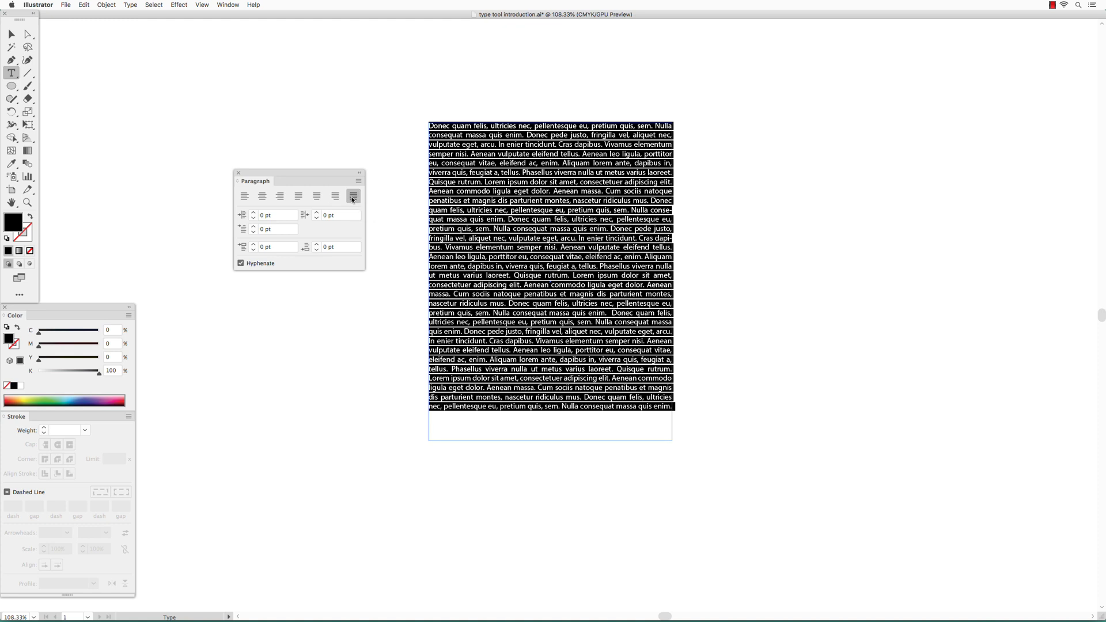
Step: Try left indent 15 pt, right indent 19 pt, and a first-line indent
{"action": "left_click", "coordinate": [254, 213]}
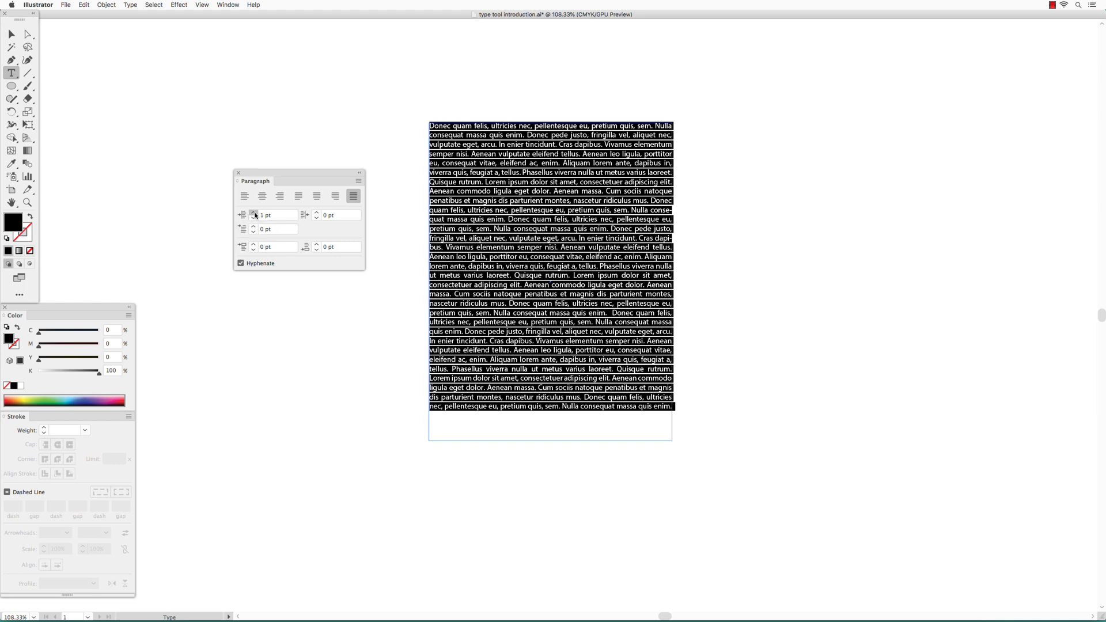
{"action": "left_click", "coordinate": [255, 215]}
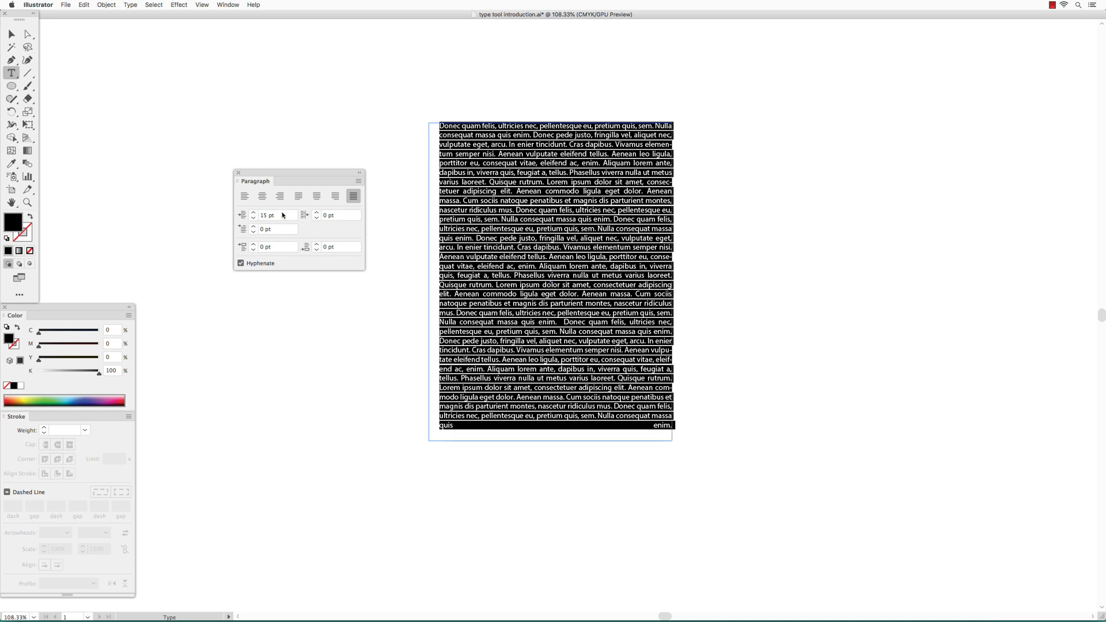
{"action": "left_click", "coordinate": [316, 214]}
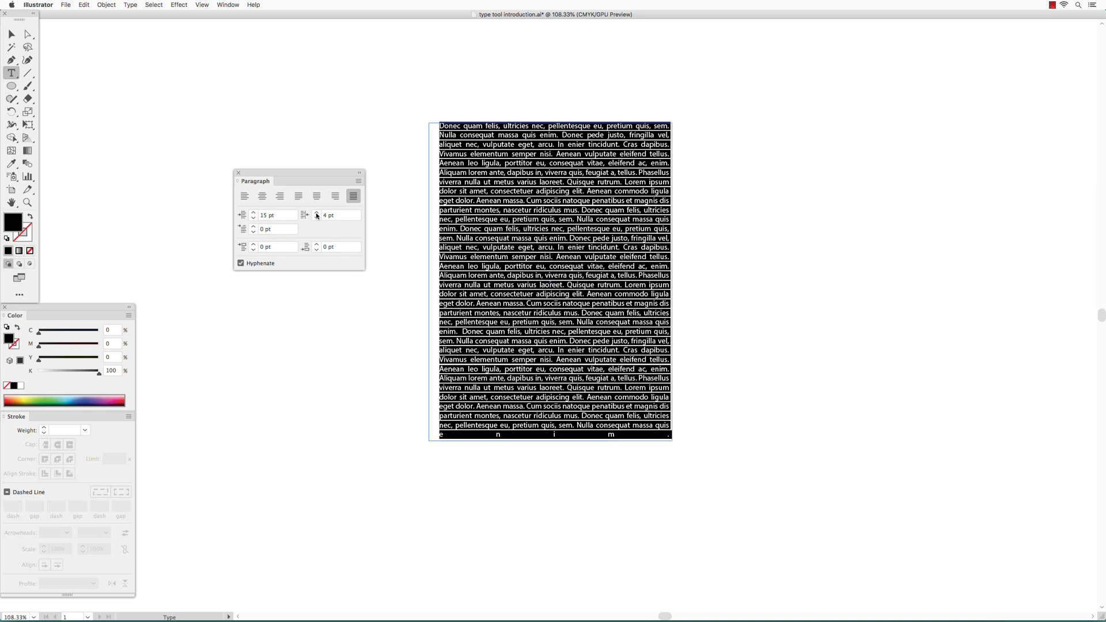
{"action": "left_click", "coordinate": [316, 215]}
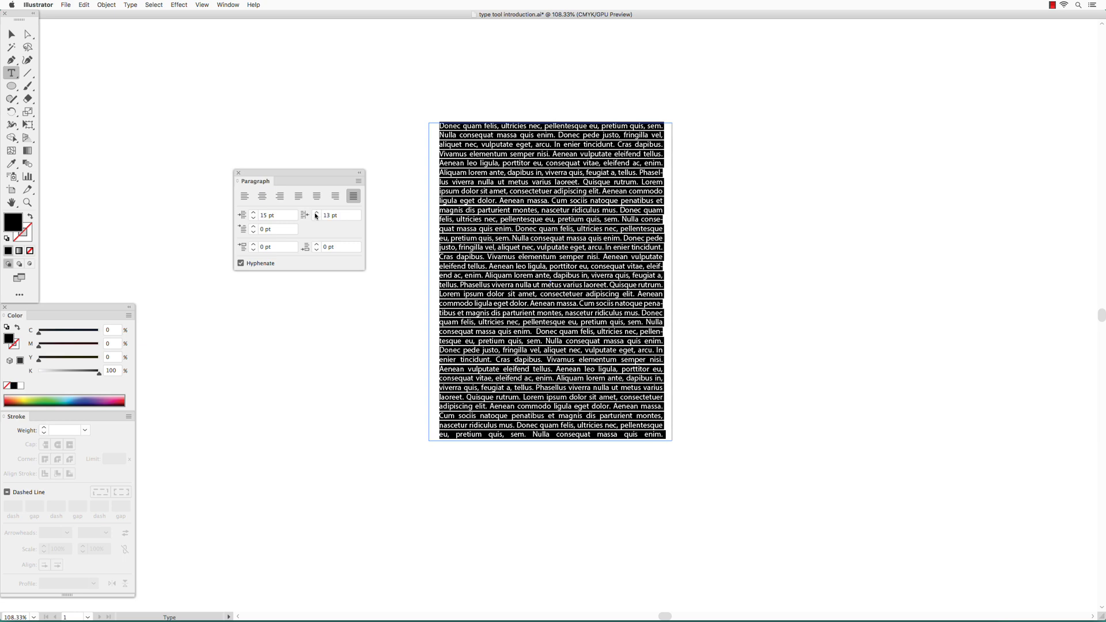
{"action": "left_click", "coordinate": [317, 214]}
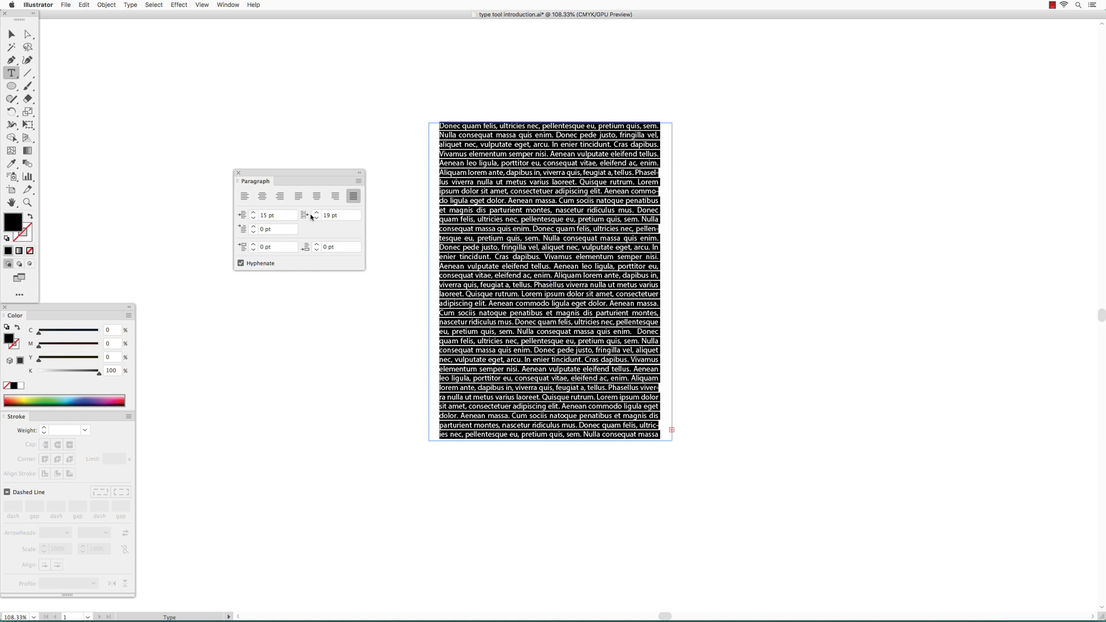
{"action": "left_click", "coordinate": [254, 227]}
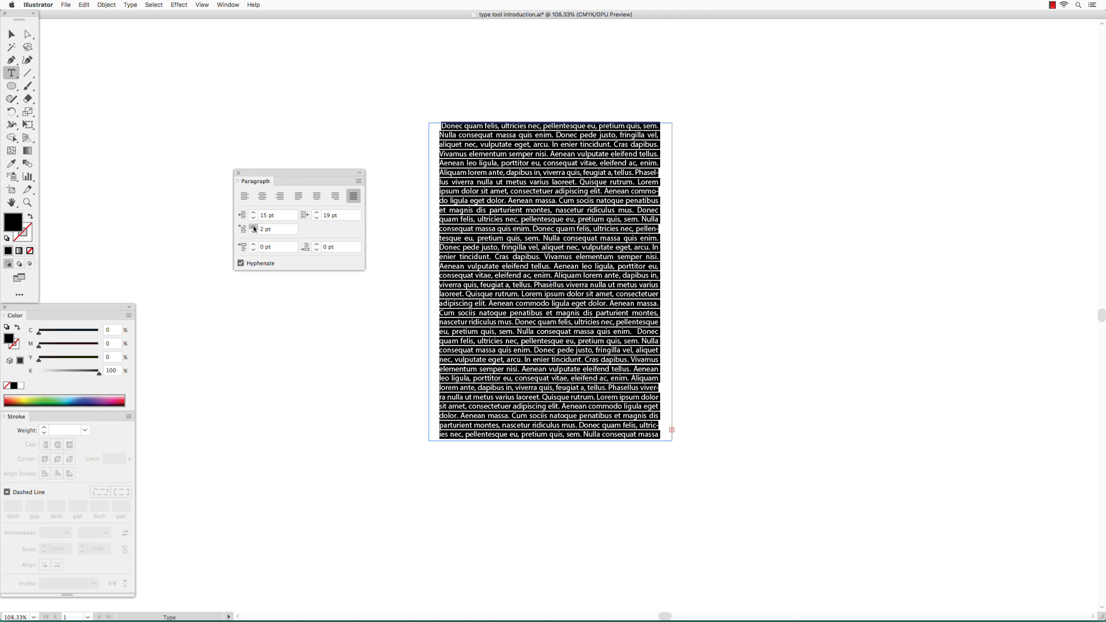
{"action": "left_click", "coordinate": [254, 228]}
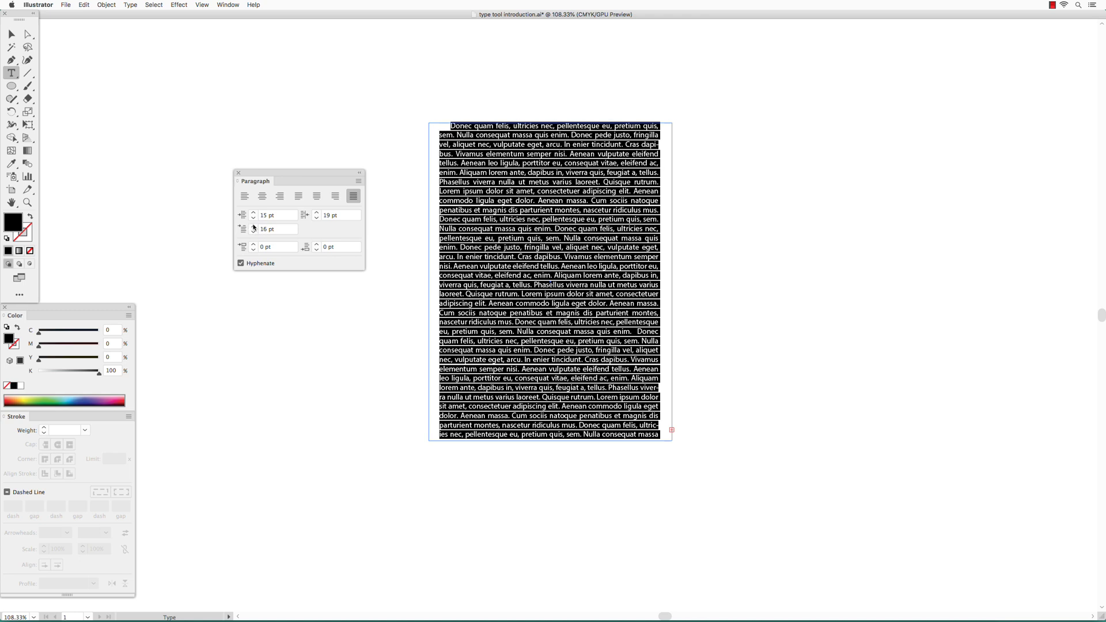
Step: Reset left, right and first-line indents to 0 pt, then close the Paragraph panel
{"action": "left_click", "coordinate": [277, 215]}
{"action": "type", "text": "0"}
{"action": "key", "text": "Tab"}
{"action": "type", "text": "0"}
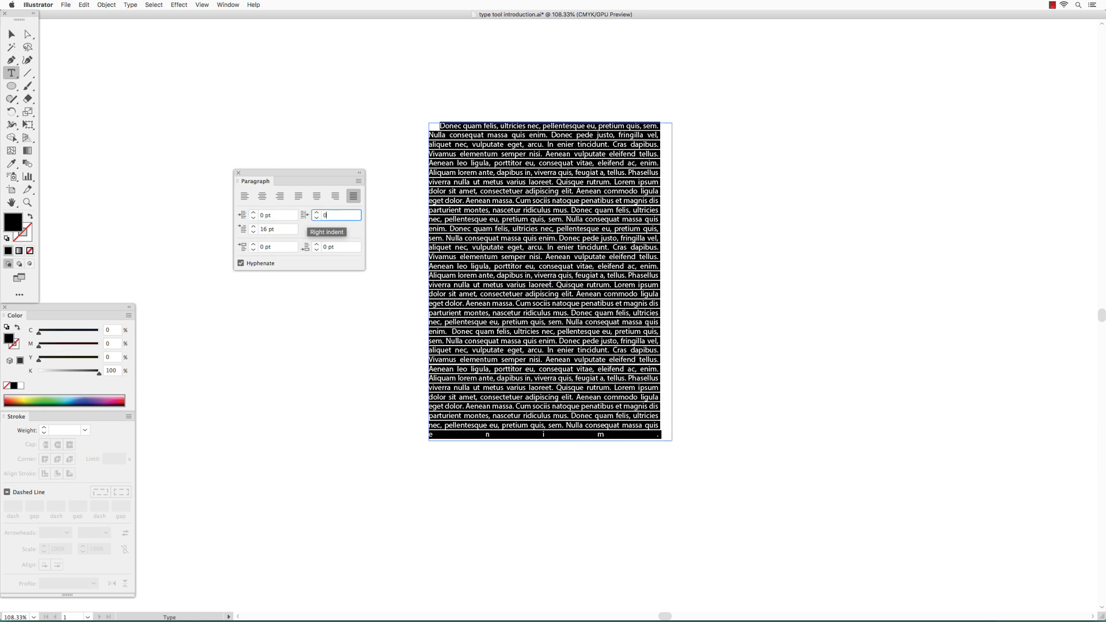
{"action": "key", "text": "Tab"}
{"action": "type", "text": "0"}
{"action": "key", "text": "Tab"}
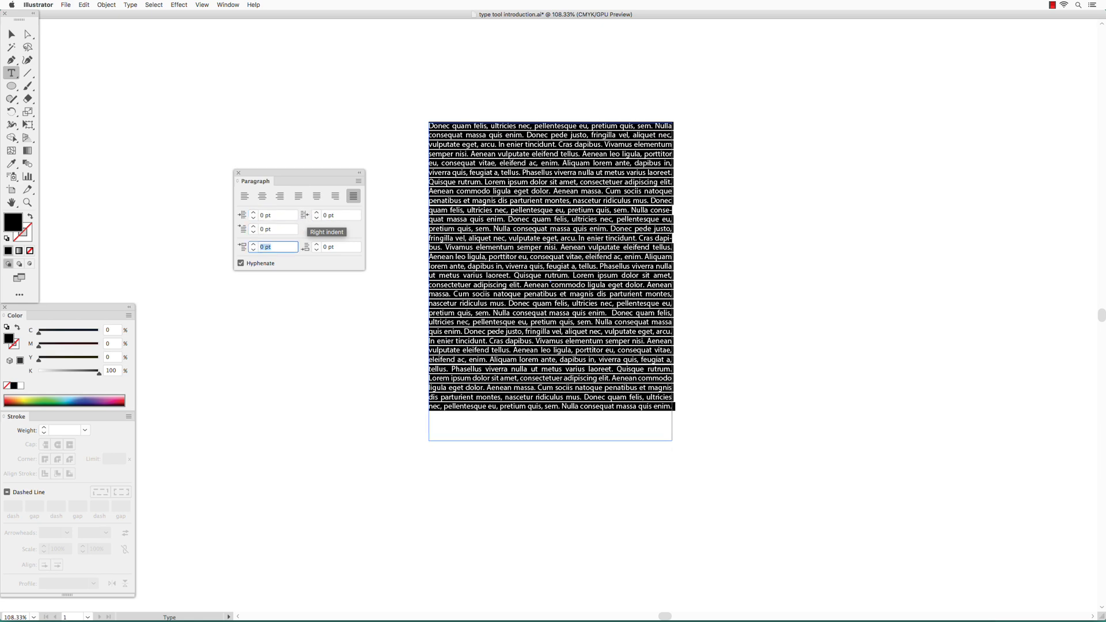
{"action": "left_click", "coordinate": [239, 173]}
{"action": "key", "text": "Escape"}
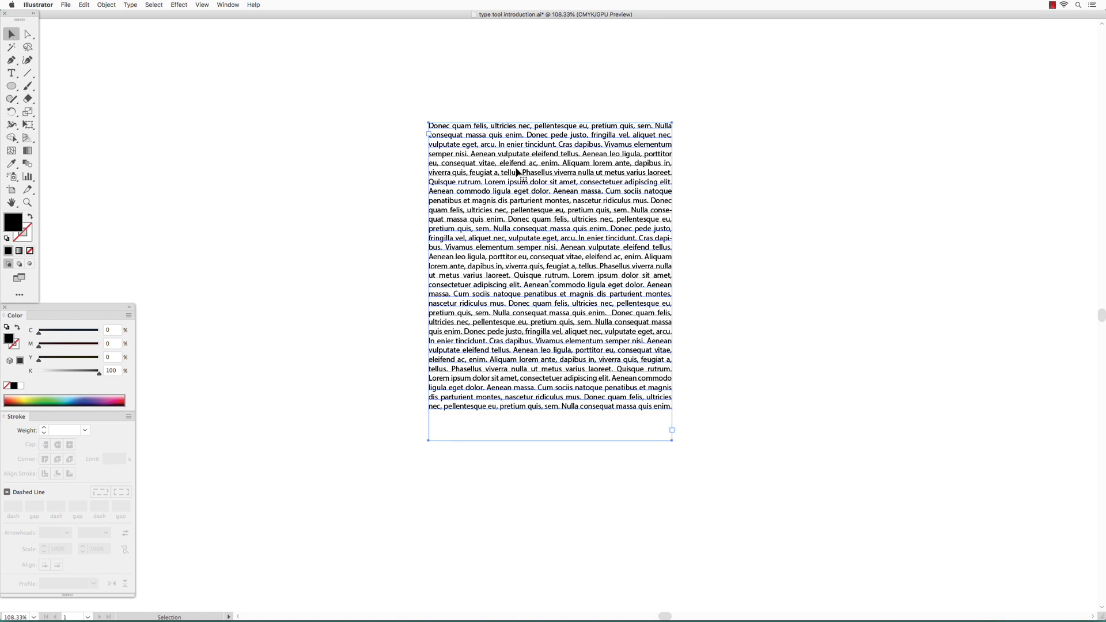
Step: Delete the text frame and draw a three-anchor S-shaped curve with the Pen tool
{"action": "key", "text": "Delete"}
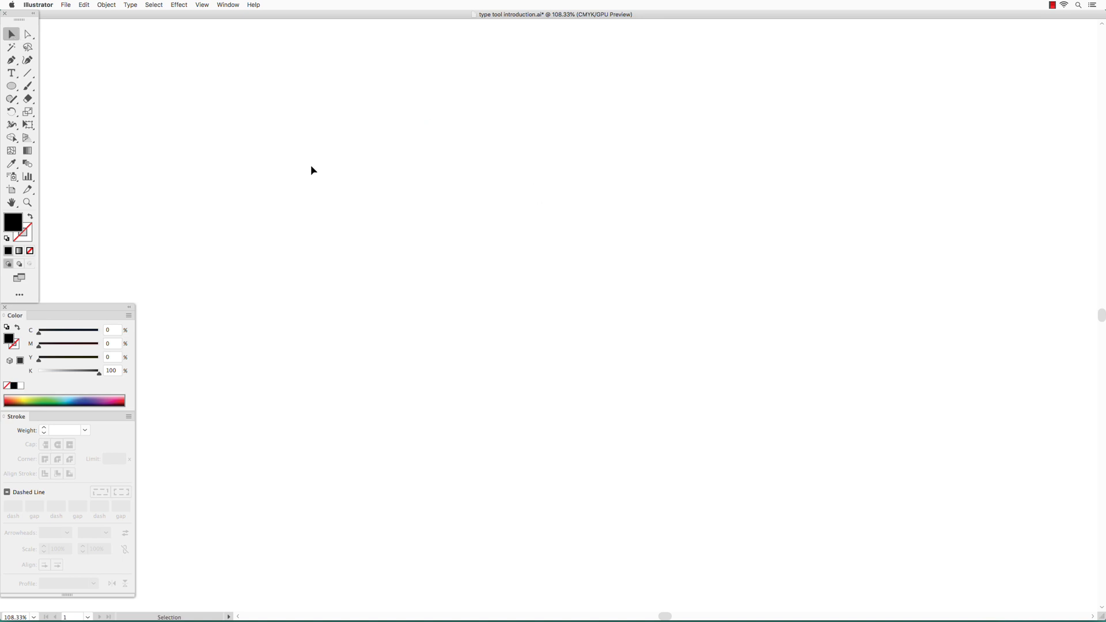
{"action": "left_click", "coordinate": [11, 60]}
{"action": "left_click_drag", "start_coordinate": [353, 220], "coordinate": [378, 180]}
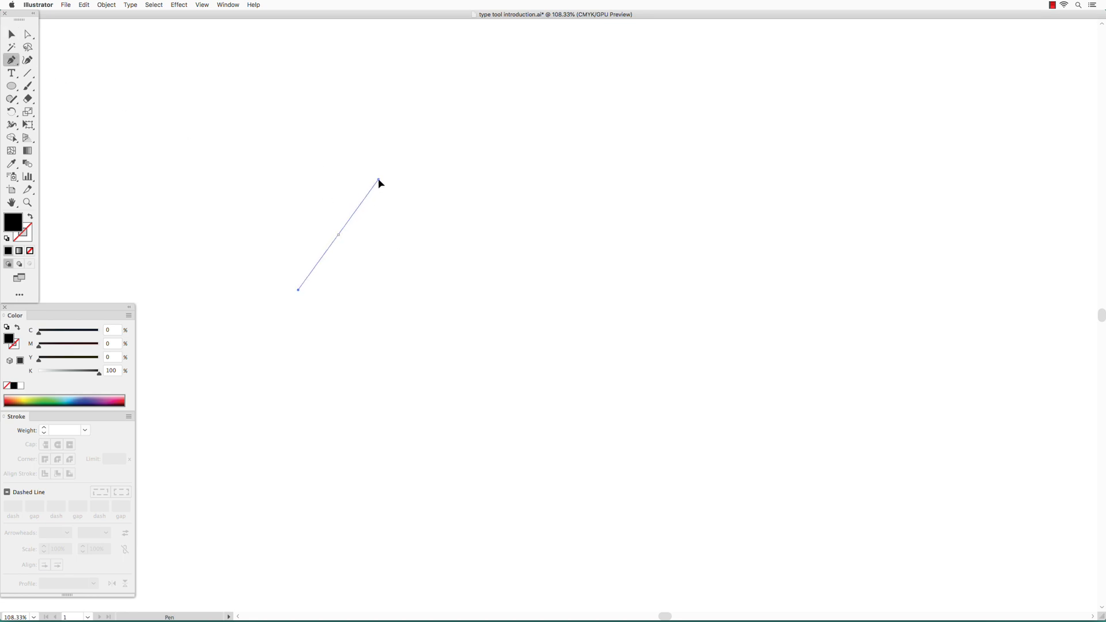
{"action": "left_click_drag", "start_coordinate": [530, 240], "coordinate": [582, 296]}
{"action": "left_click_drag", "start_coordinate": [722, 218], "coordinate": [781, 131]}
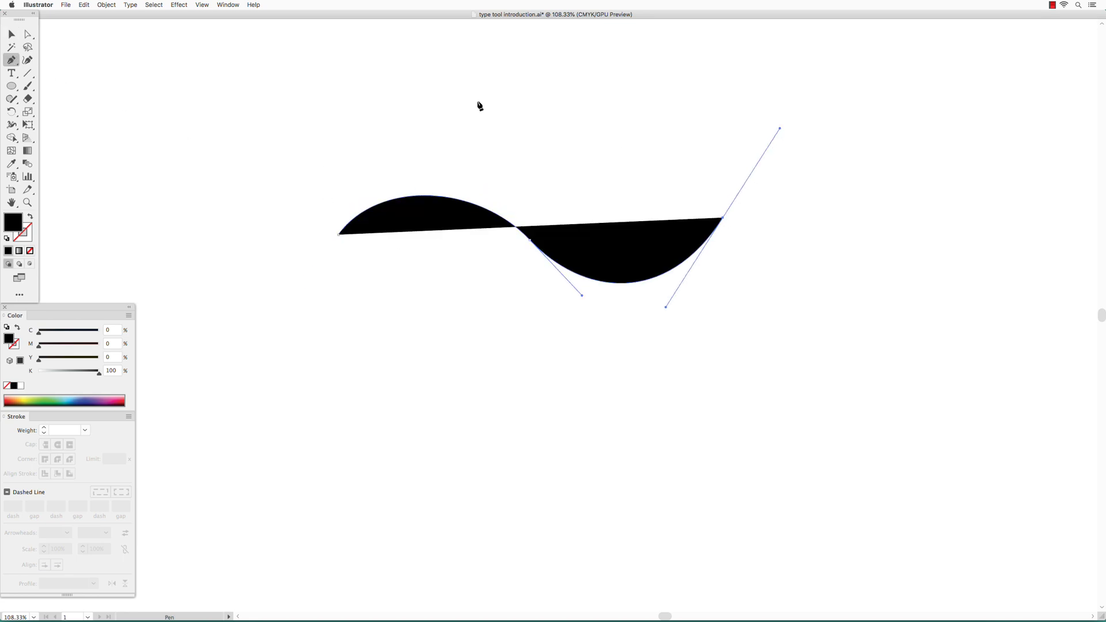
{"action": "left_click_drag", "start_coordinate": [11, 72], "coordinate": [39, 100]}
Step: Type 'Type on a Path' along the start of the curve and select it
{"action": "left_click", "coordinate": [358, 214]}
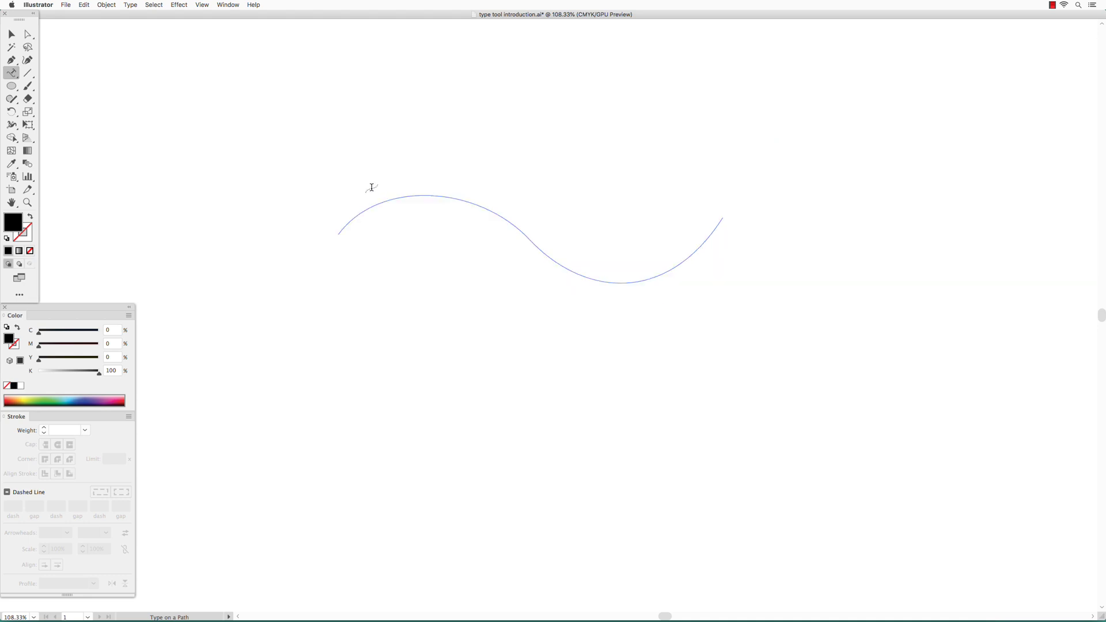
{"action": "type", "text": "Type on a Path"}
{"action": "left_click_drag", "start_coordinate": [348, 218], "coordinate": [395, 199]}
Step: Raise the path text's font size to 19 pt in the Character panel
{"action": "left_click", "coordinate": [228, 4]}
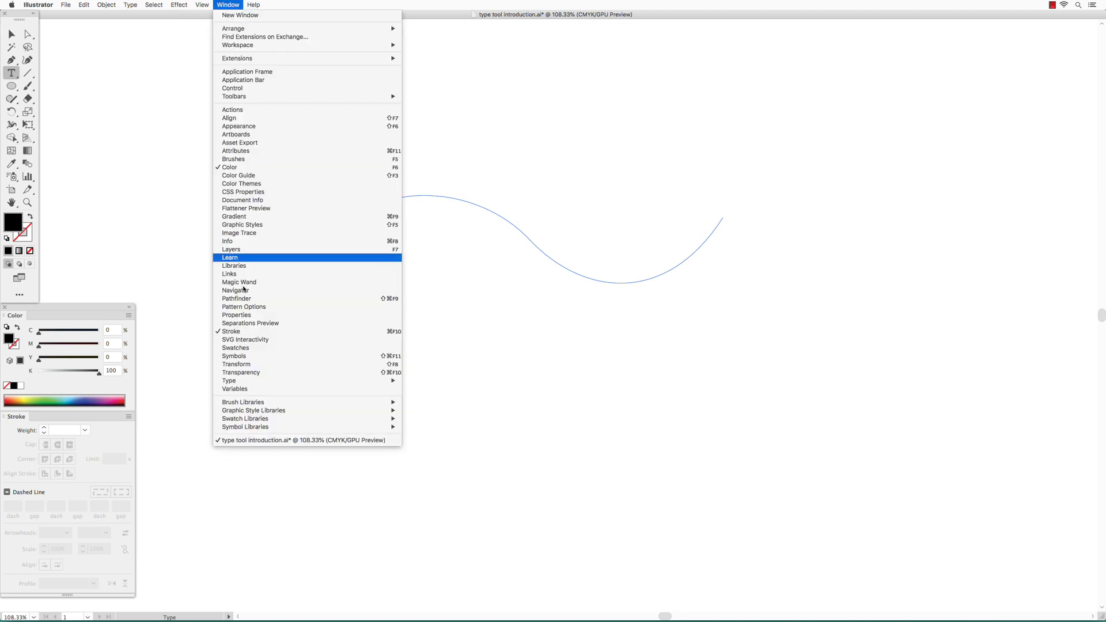
{"action": "mouse_move", "coordinate": [240, 383]}
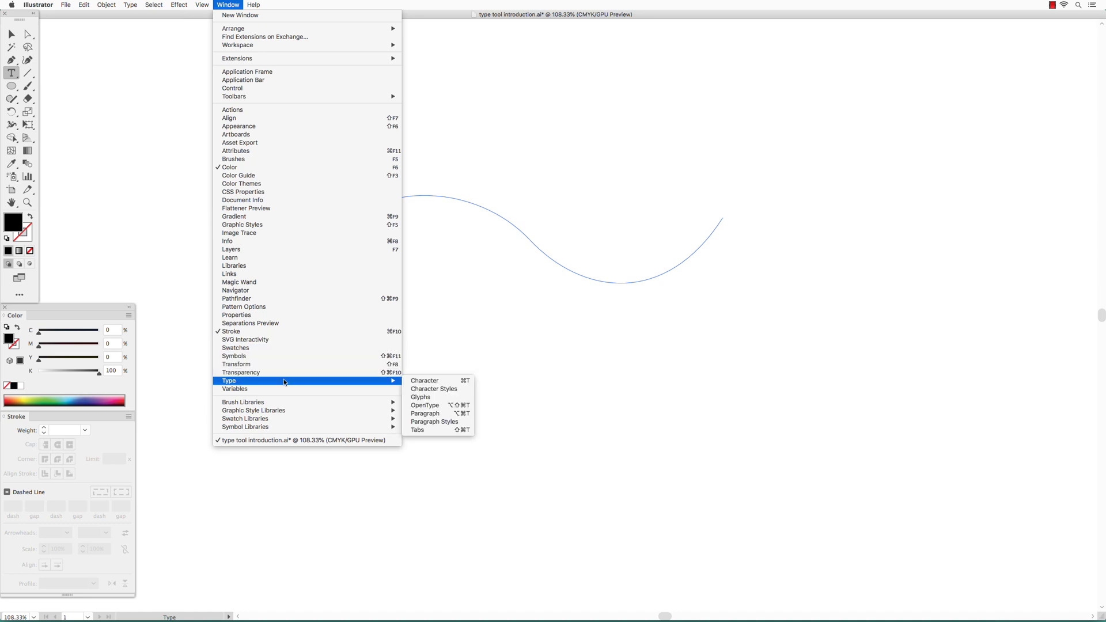
{"action": "left_click", "coordinate": [440, 383]}
{"action": "left_click", "coordinate": [260, 397]}
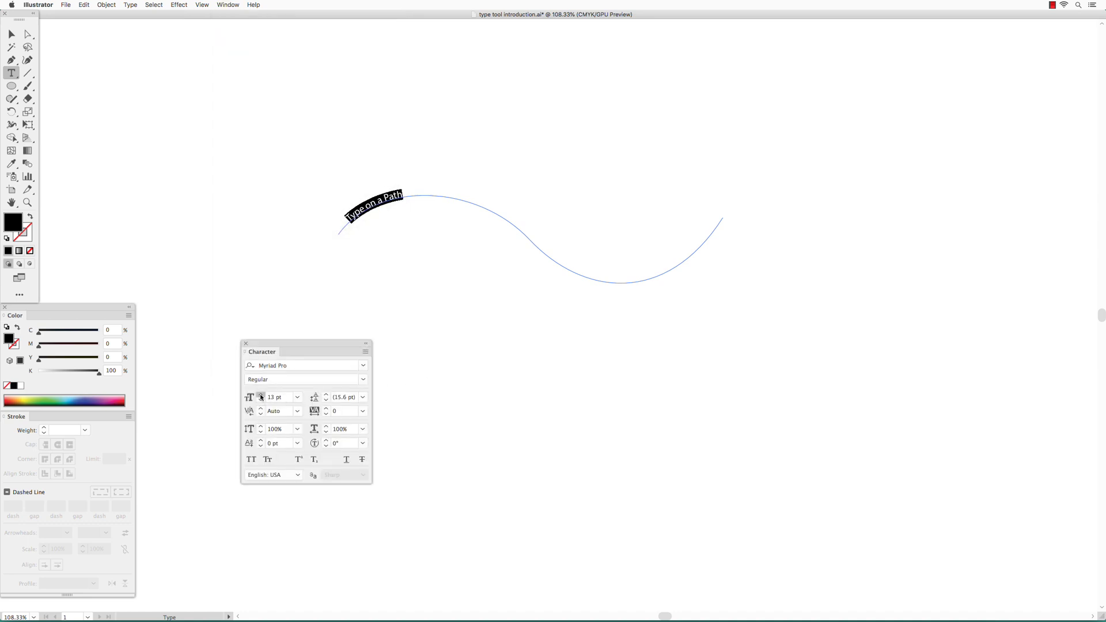
{"action": "left_click", "coordinate": [260, 397]}
{"action": "left_click", "coordinate": [261, 397]}
{"action": "left_click", "coordinate": [261, 397]}
{"action": "left_click", "coordinate": [261, 397]}
{"action": "left_click", "coordinate": [261, 397]}
{"action": "left_click", "coordinate": [260, 397]}
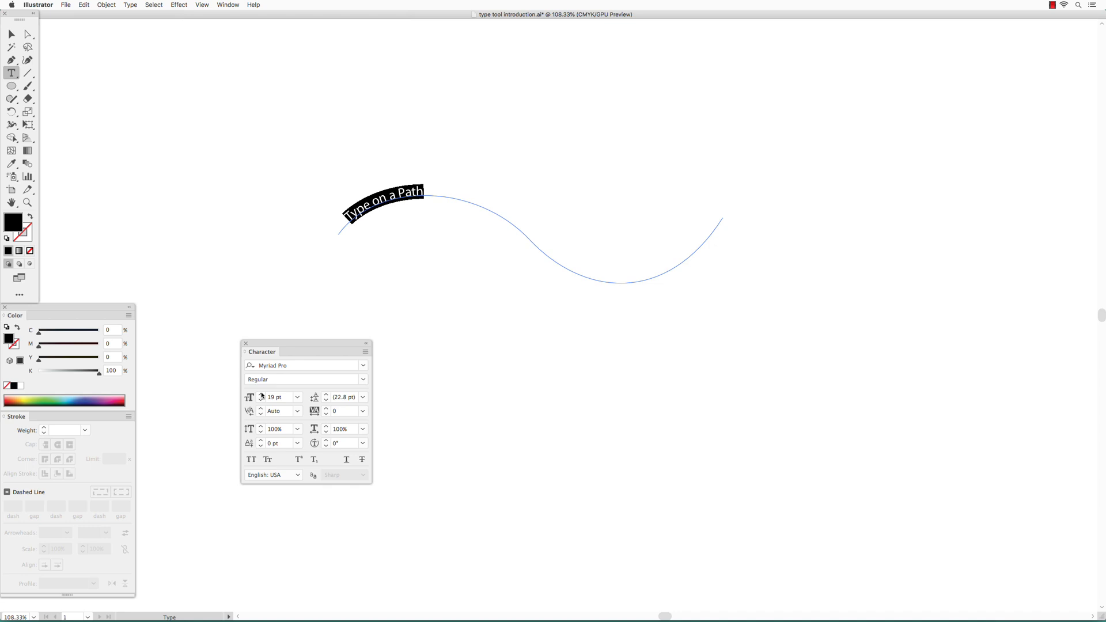
{"action": "left_click", "coordinate": [247, 344]}
Step: Copy 'Type on a Path' and paste it three more times after the existing text
{"action": "left_click", "coordinate": [85, 4]}
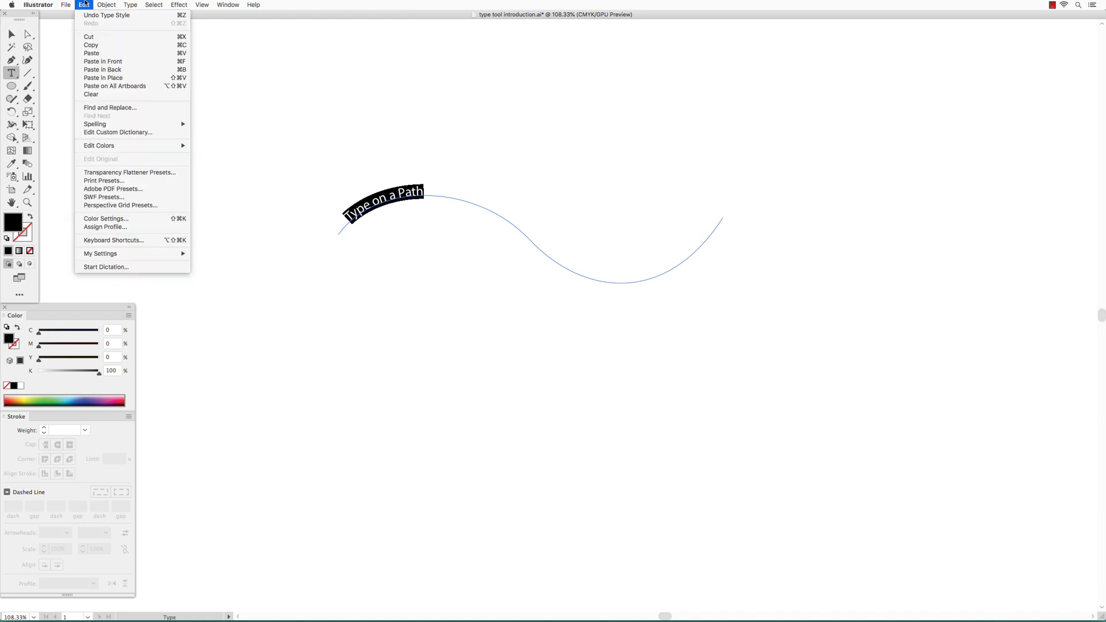
{"action": "left_click", "coordinate": [91, 45]}
{"action": "left_click", "coordinate": [434, 195]}
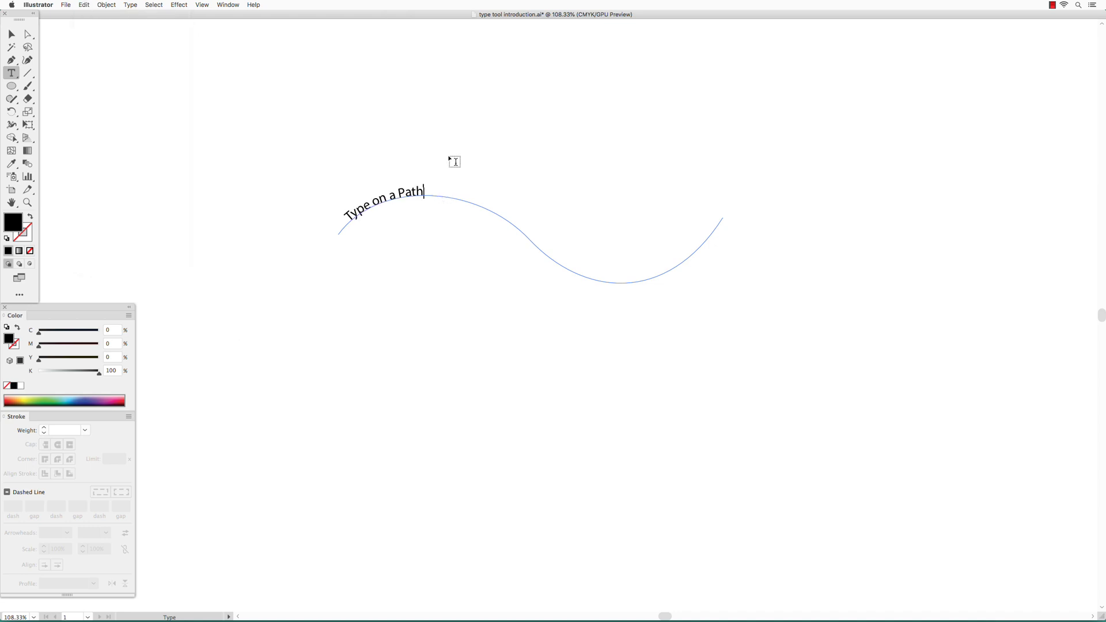
{"action": "left_click", "coordinate": [84, 5]}
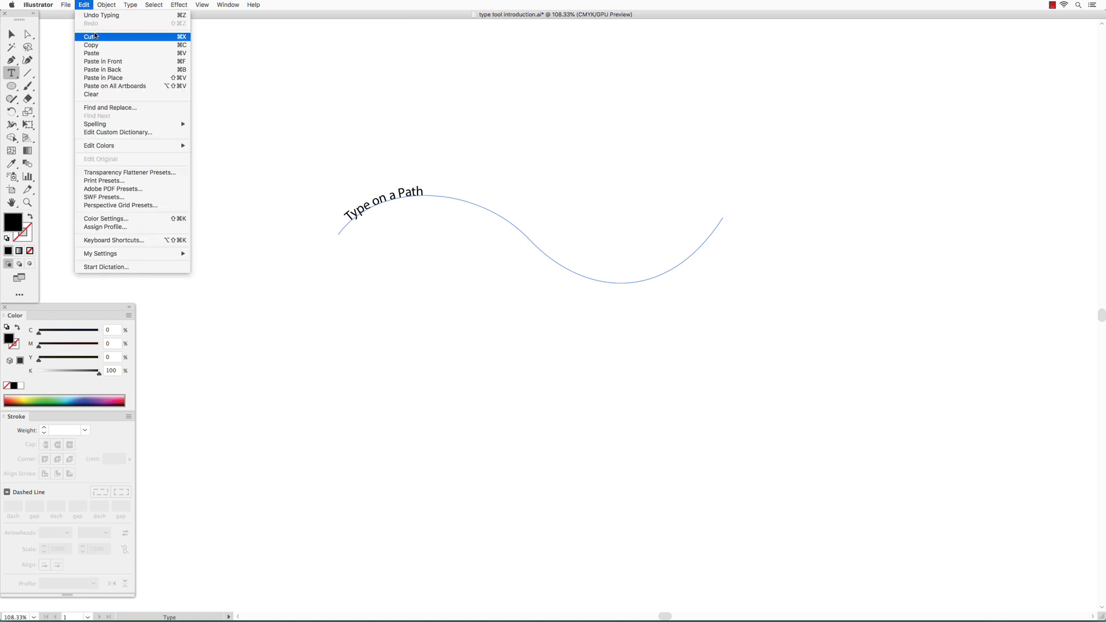
{"action": "left_click", "coordinate": [95, 54]}
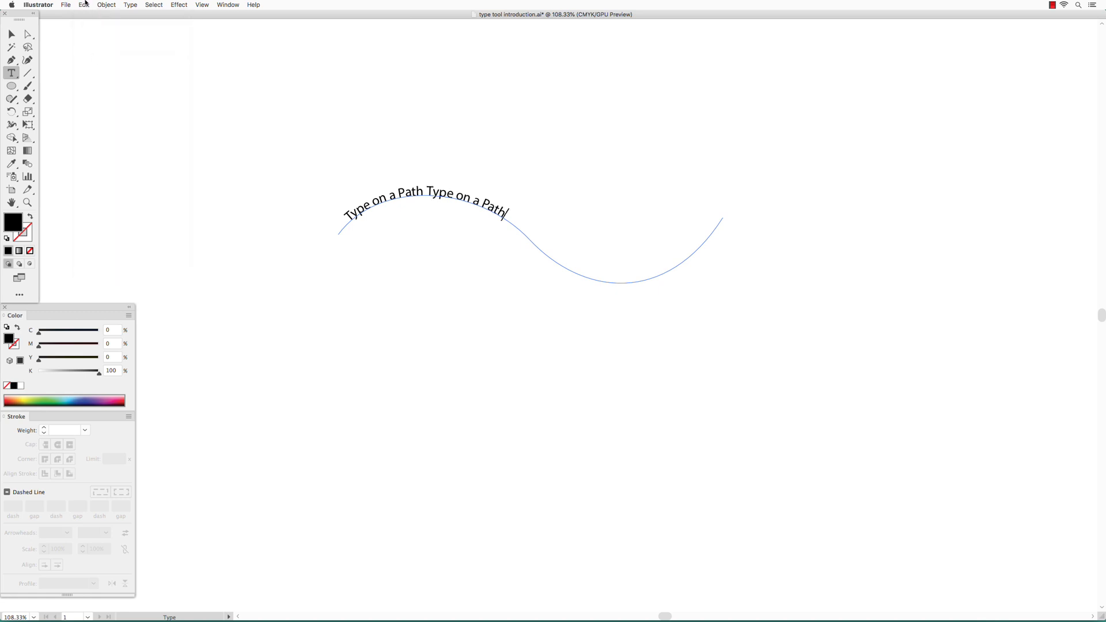
{"action": "left_click", "coordinate": [85, 5]}
{"action": "left_click", "coordinate": [95, 53]}
{"action": "left_click", "coordinate": [85, 5]}
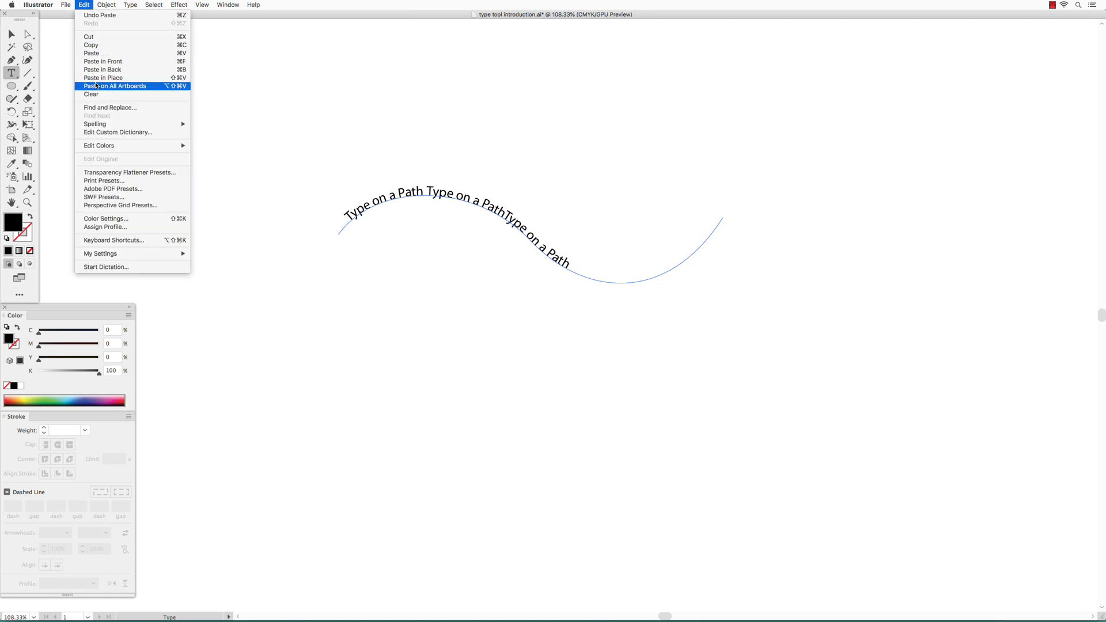
{"action": "left_click", "coordinate": [96, 53]}
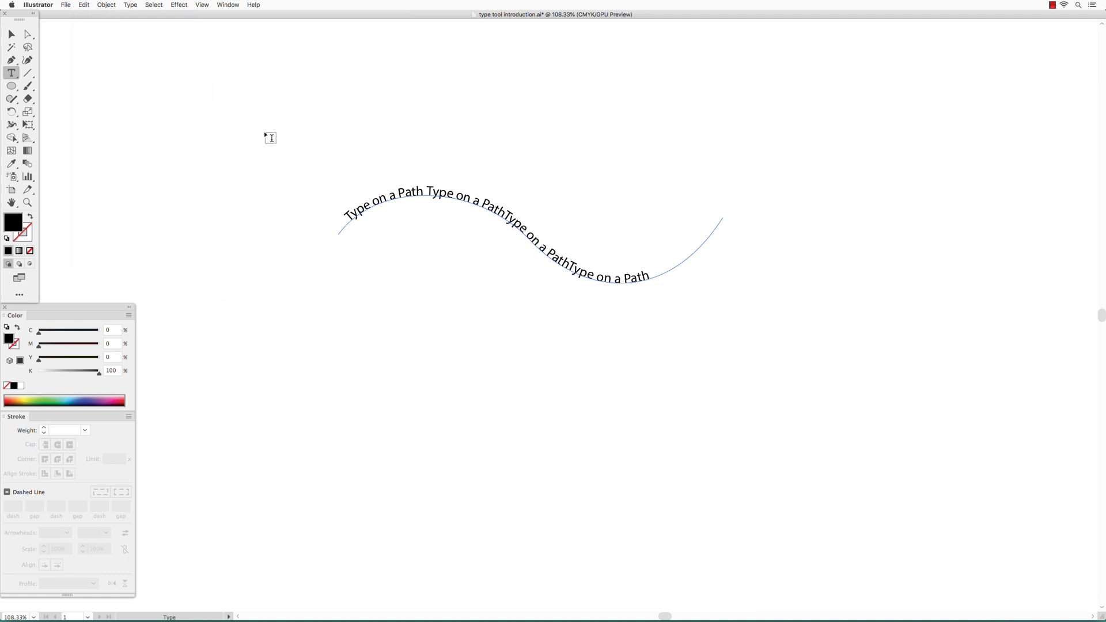
Step: With the Direct Selection tool, slide the path text's start further in along the curve
{"action": "left_click", "coordinate": [27, 34]}
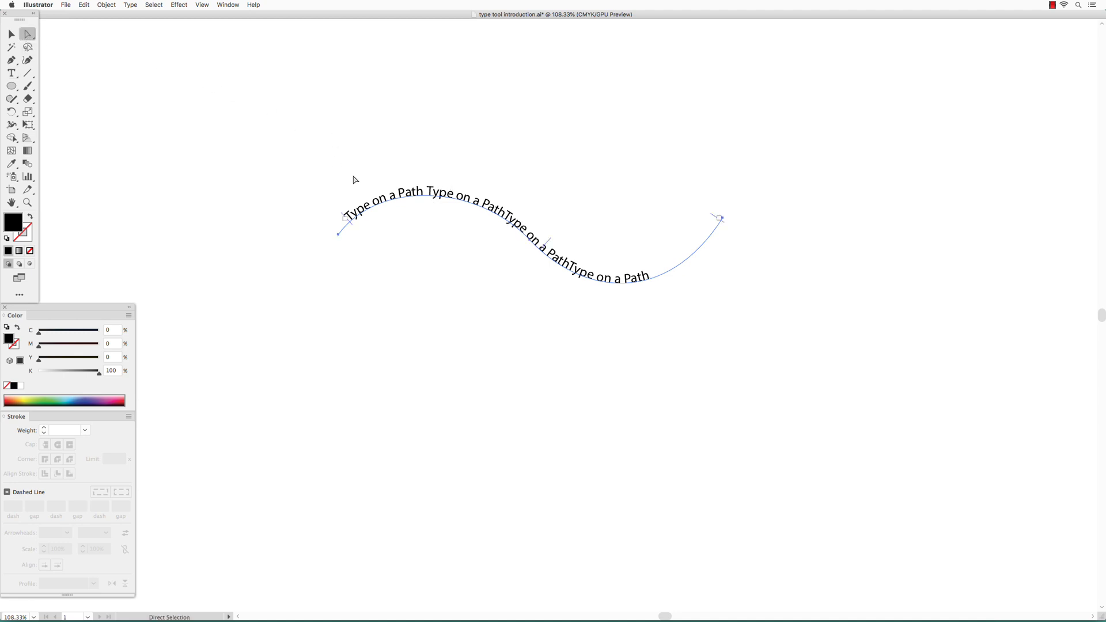
{"action": "left_click_drag", "start_coordinate": [345, 219], "coordinate": [379, 211]}
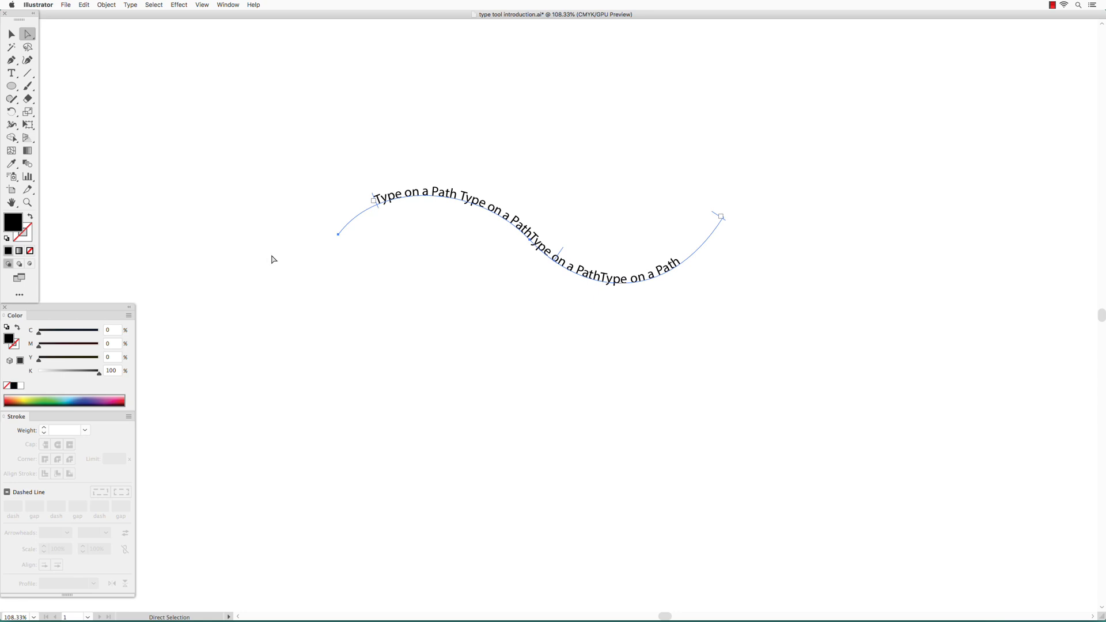
{"action": "left_click", "coordinate": [129, 5]}
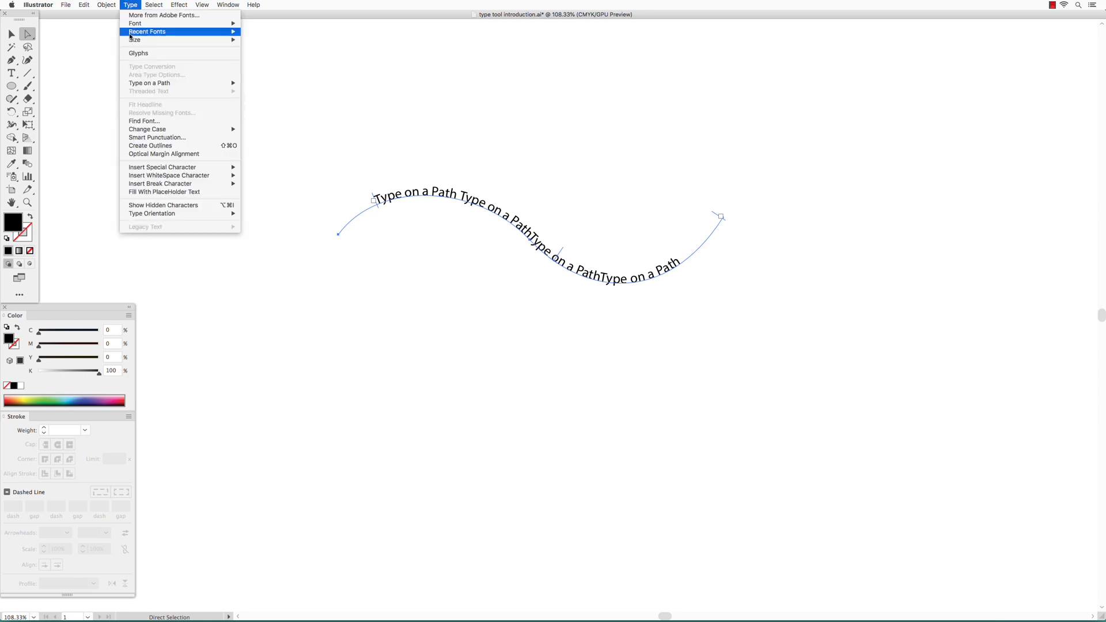
{"action": "mouse_move", "coordinate": [147, 86]}
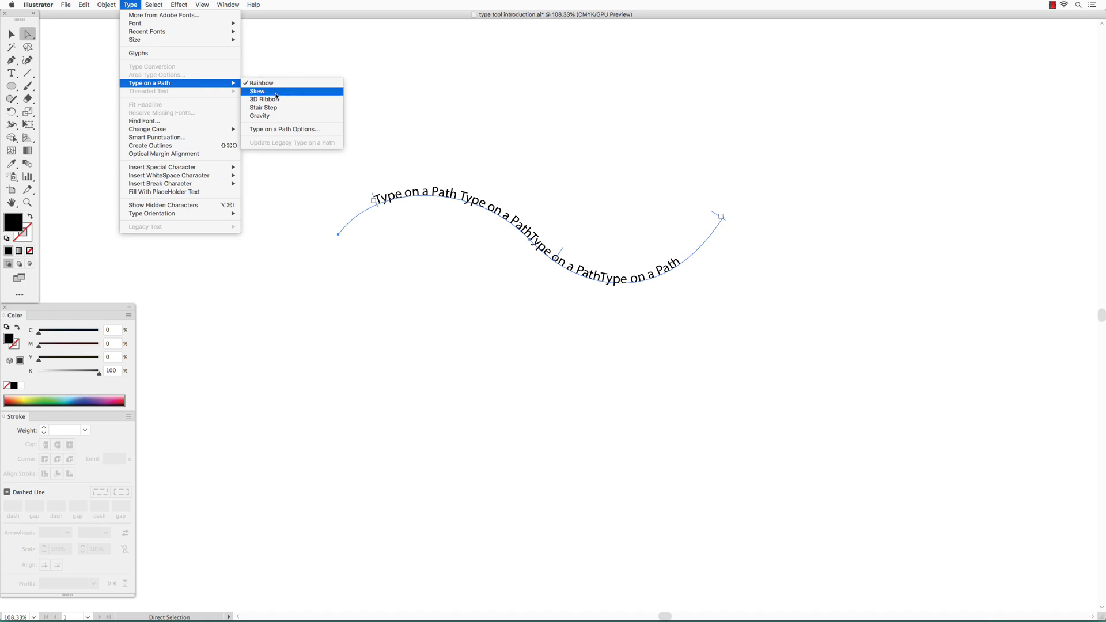
{"action": "left_click", "coordinate": [276, 93]}
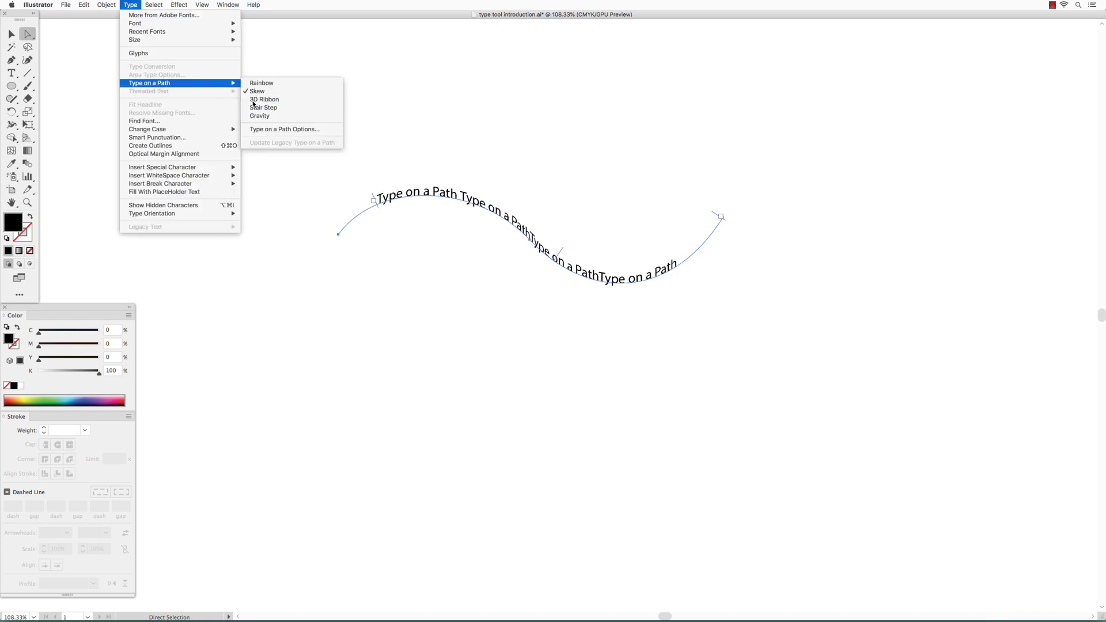
{"action": "left_click", "coordinate": [253, 101]}
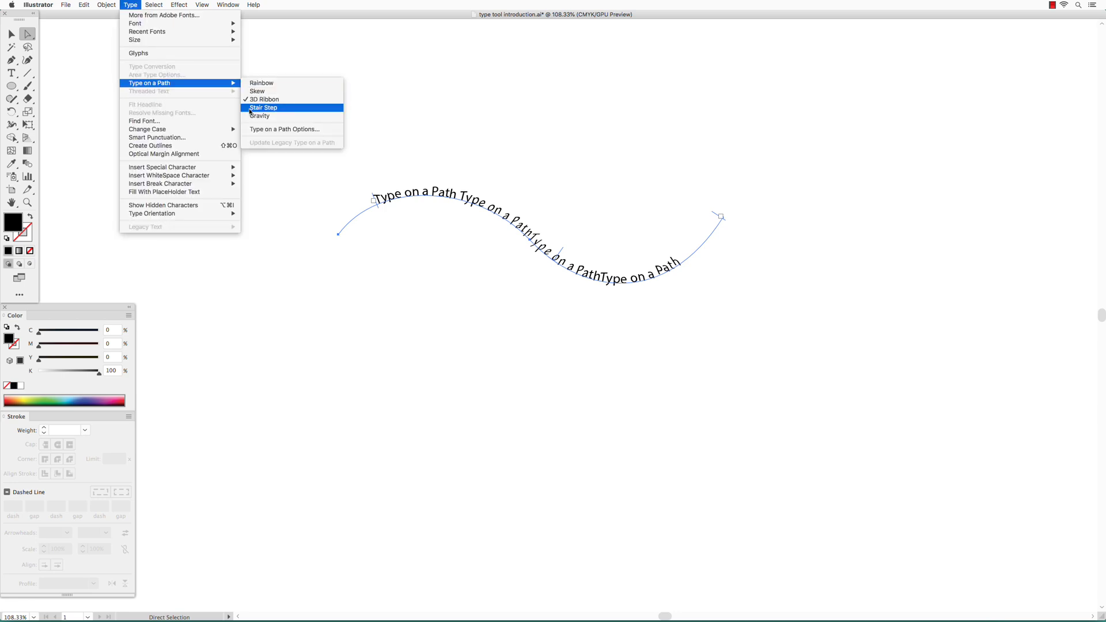
{"action": "left_click", "coordinate": [250, 108]}
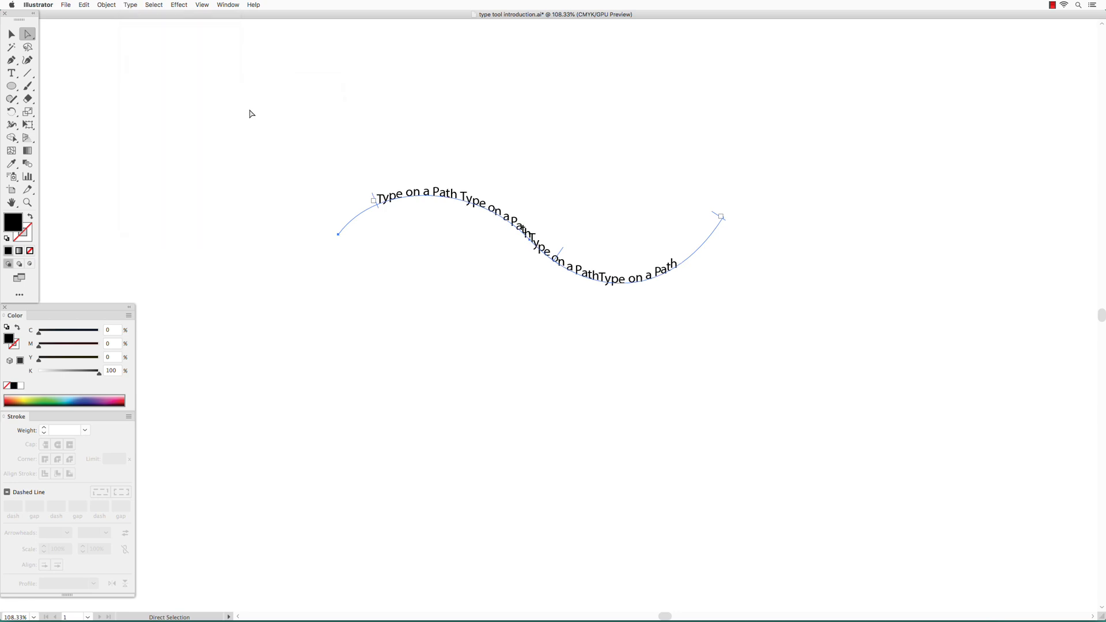
{"action": "left_click", "coordinate": [130, 4]}
{"action": "mouse_move", "coordinate": [167, 83]}
{"action": "left_click", "coordinate": [265, 86]}
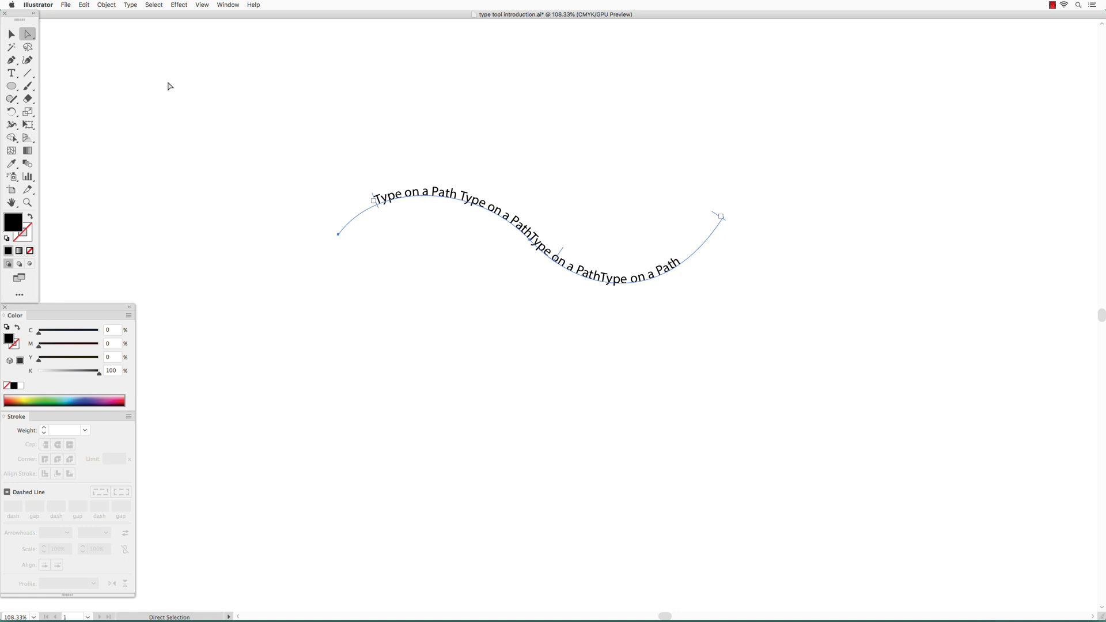
Step: Select the middle run of the curved text and apply Abadi MT Condensed Extra Bold
{"action": "left_click", "coordinate": [11, 73]}
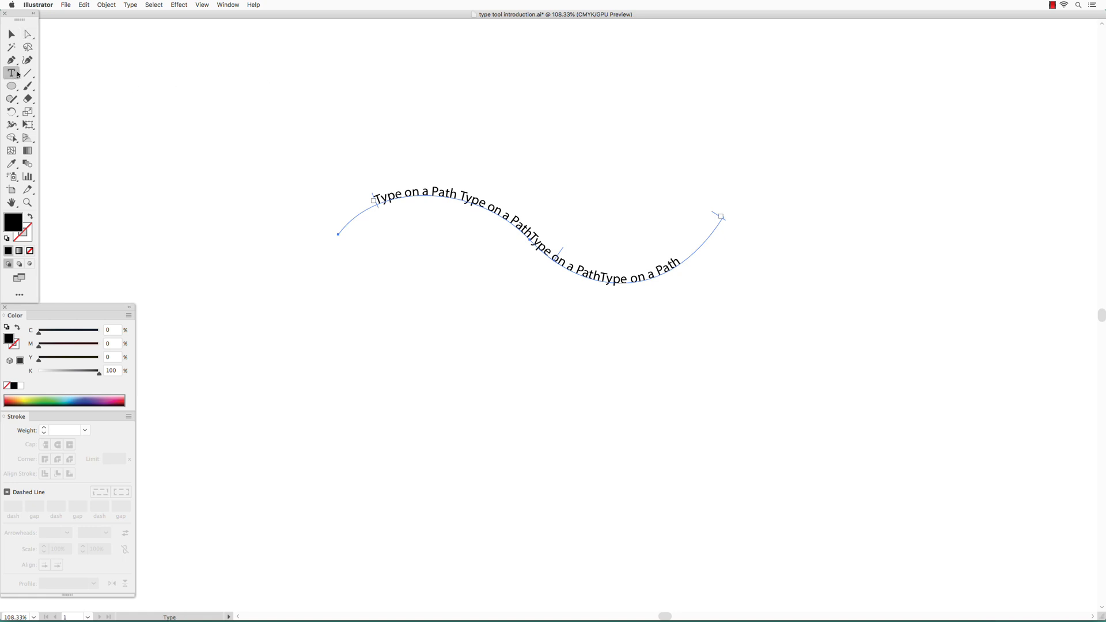
{"action": "left_click_drag", "start_coordinate": [432, 192], "coordinate": [547, 256]}
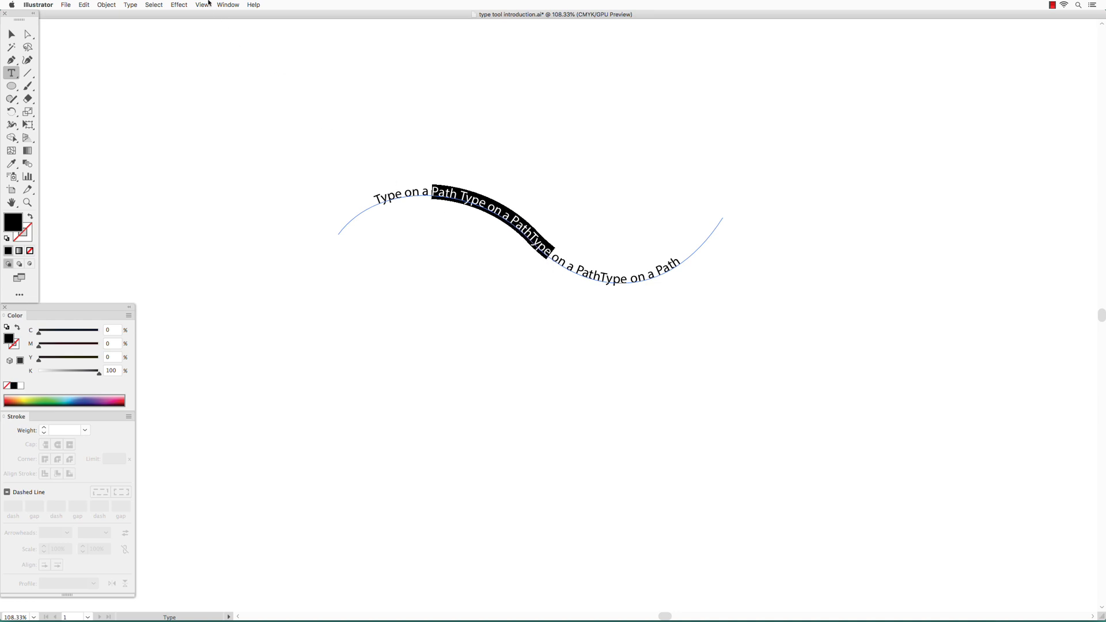
{"action": "left_click", "coordinate": [228, 4]}
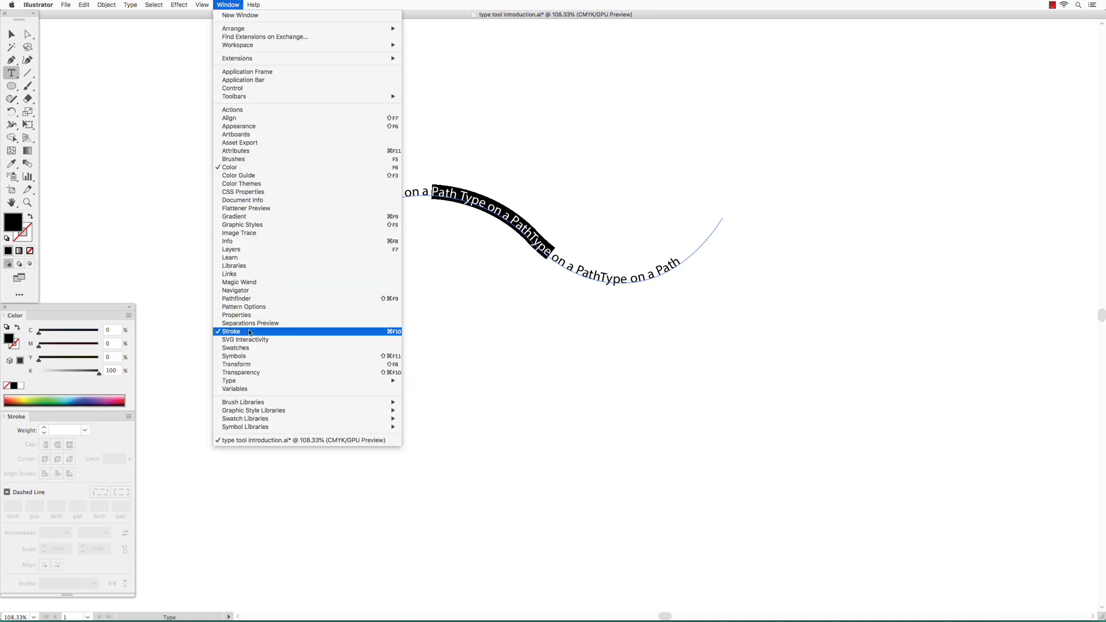
{"action": "mouse_move", "coordinate": [251, 382]}
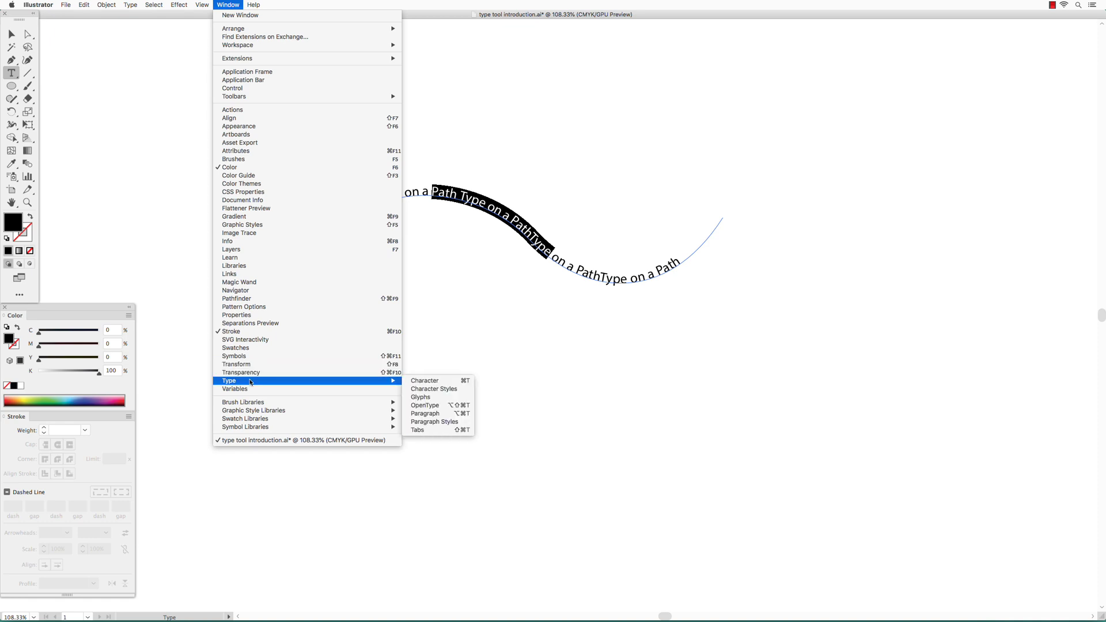
{"action": "left_click", "coordinate": [426, 382]}
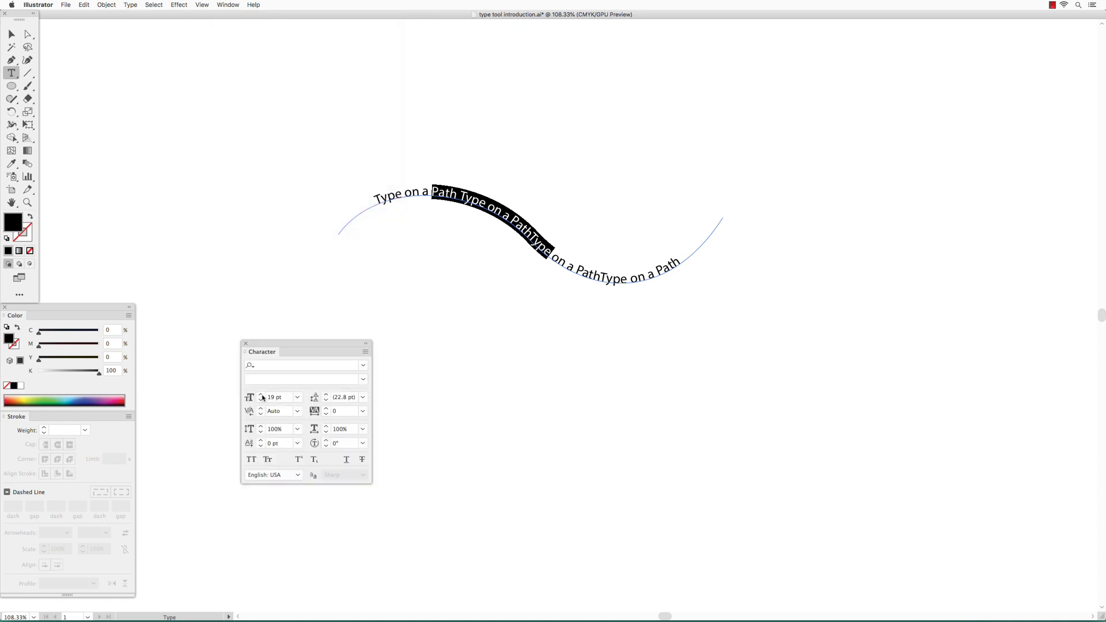
{"action": "left_click", "coordinate": [364, 365]}
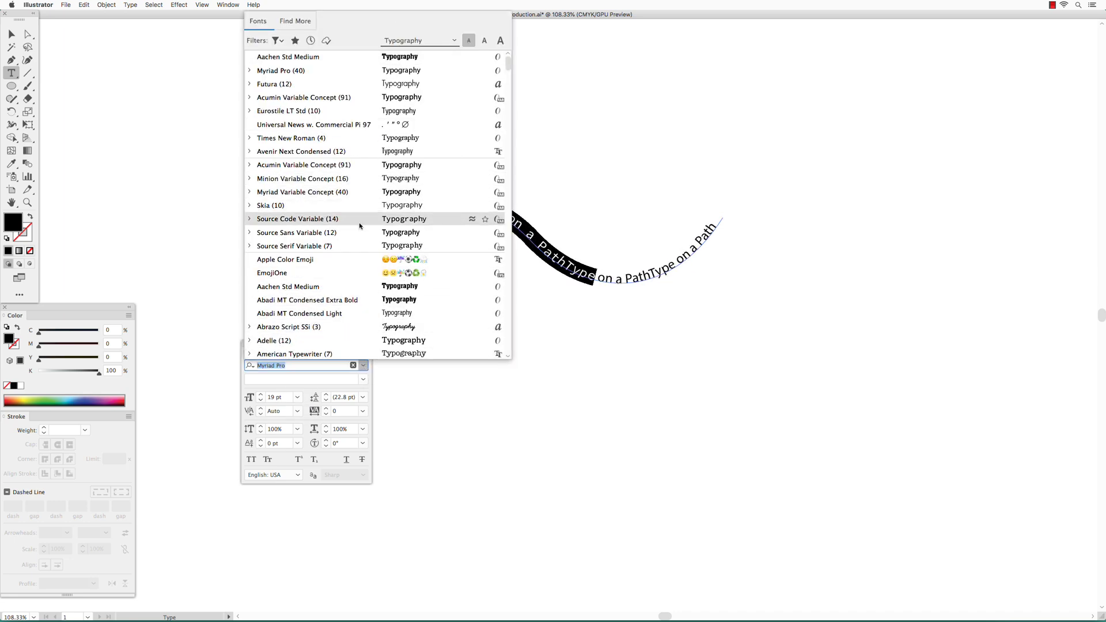
{"action": "left_click", "coordinate": [317, 305]}
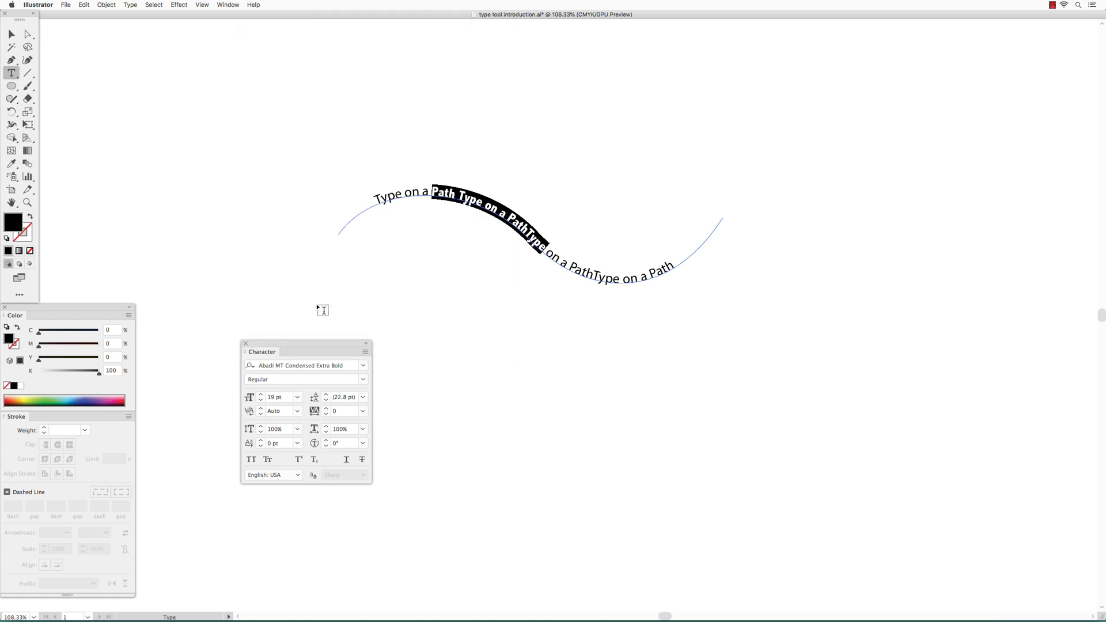
Step: Set the selected text's font size to 24 pt and close the Character panel
{"action": "left_click", "coordinate": [261, 395]}
{"action": "left_click", "coordinate": [261, 400]}
{"action": "left_click", "coordinate": [261, 400]}
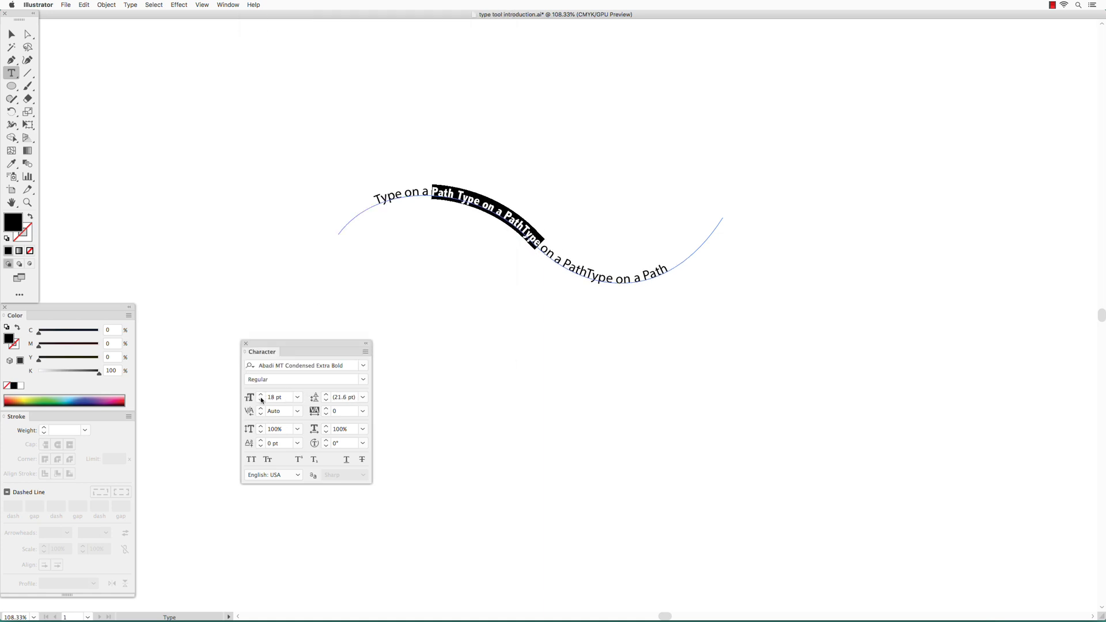
{"action": "left_click", "coordinate": [260, 395]}
{"action": "left_click", "coordinate": [298, 398]}
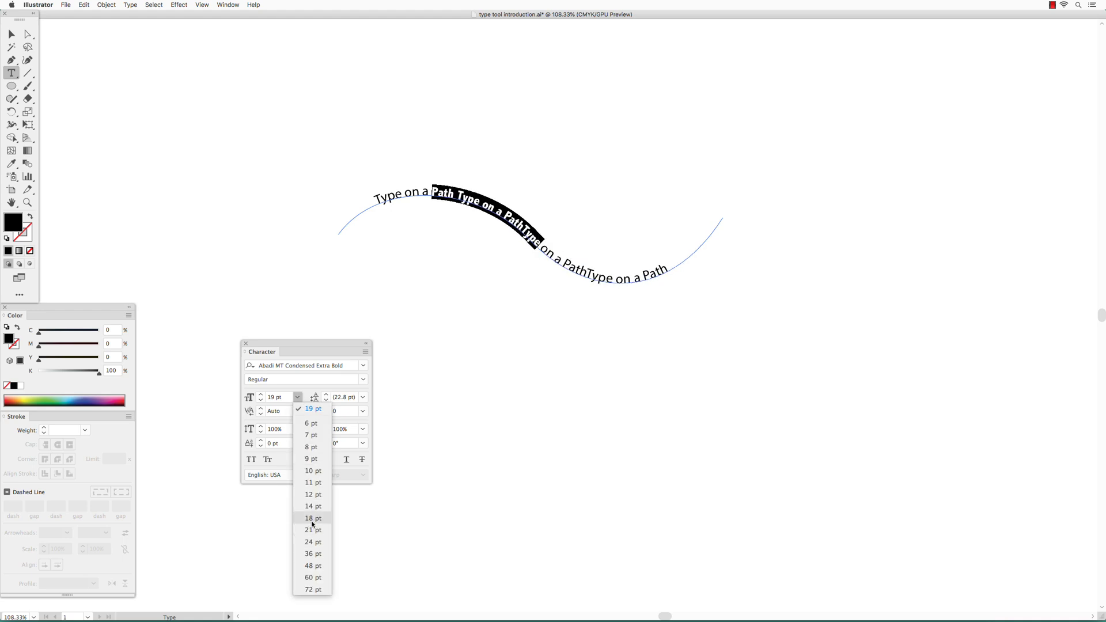
{"action": "left_click", "coordinate": [310, 542]}
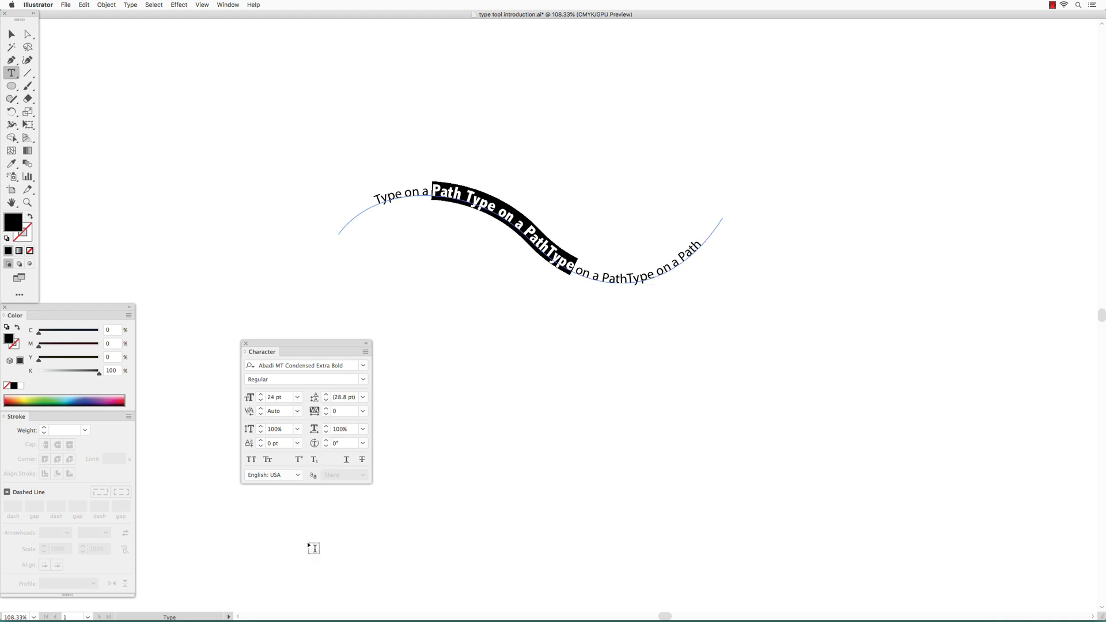
{"action": "left_click", "coordinate": [247, 345]}
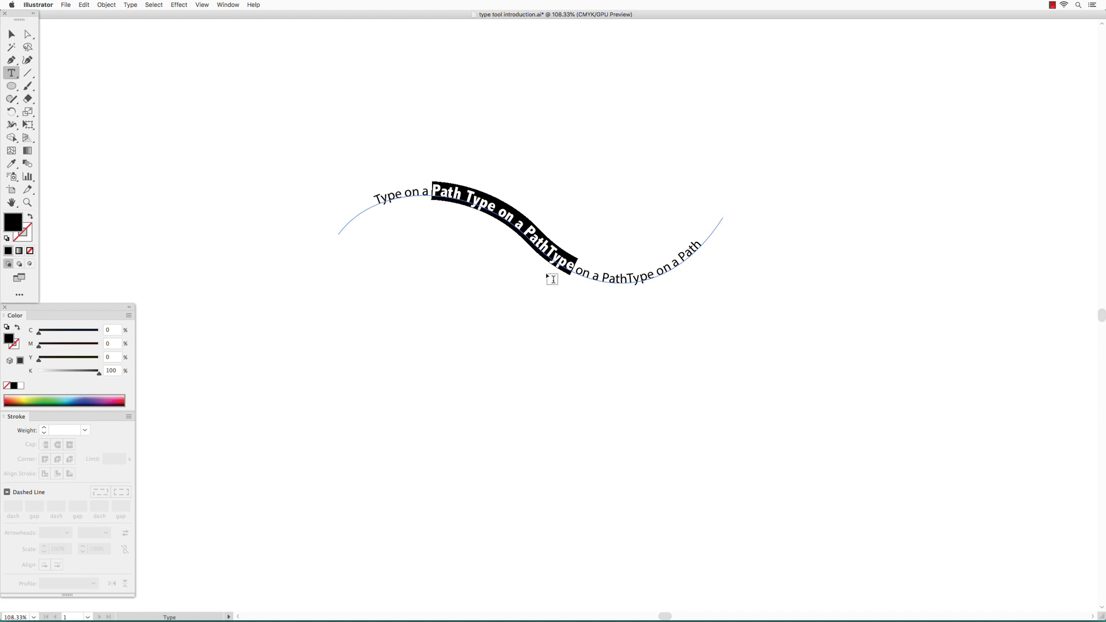
Step: Select 'PathType on a PathType' along the curve and fill it pink from the Color spectrum
{"action": "left_click", "coordinate": [525, 230]}
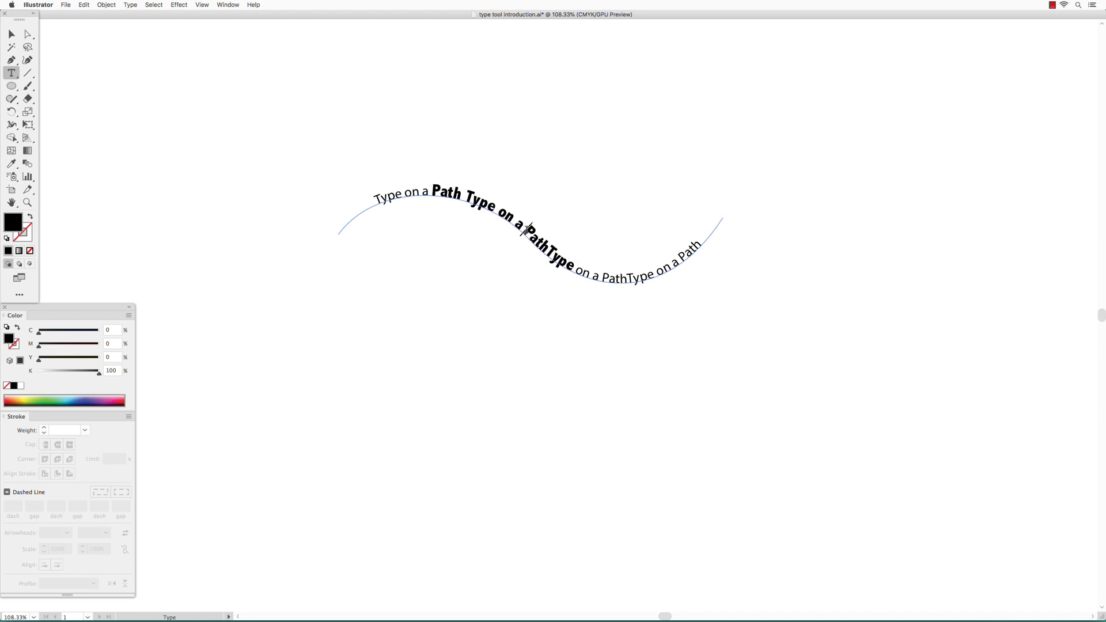
{"action": "left_click_drag", "start_coordinate": [526, 230], "coordinate": [651, 277]}
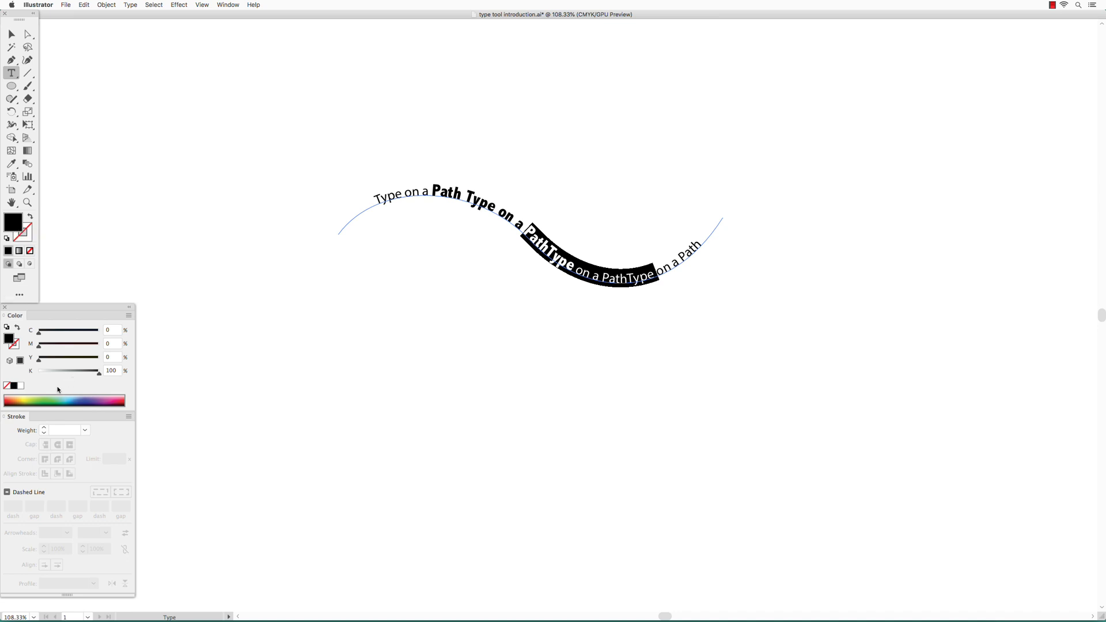
{"action": "left_click", "coordinate": [118, 398]}
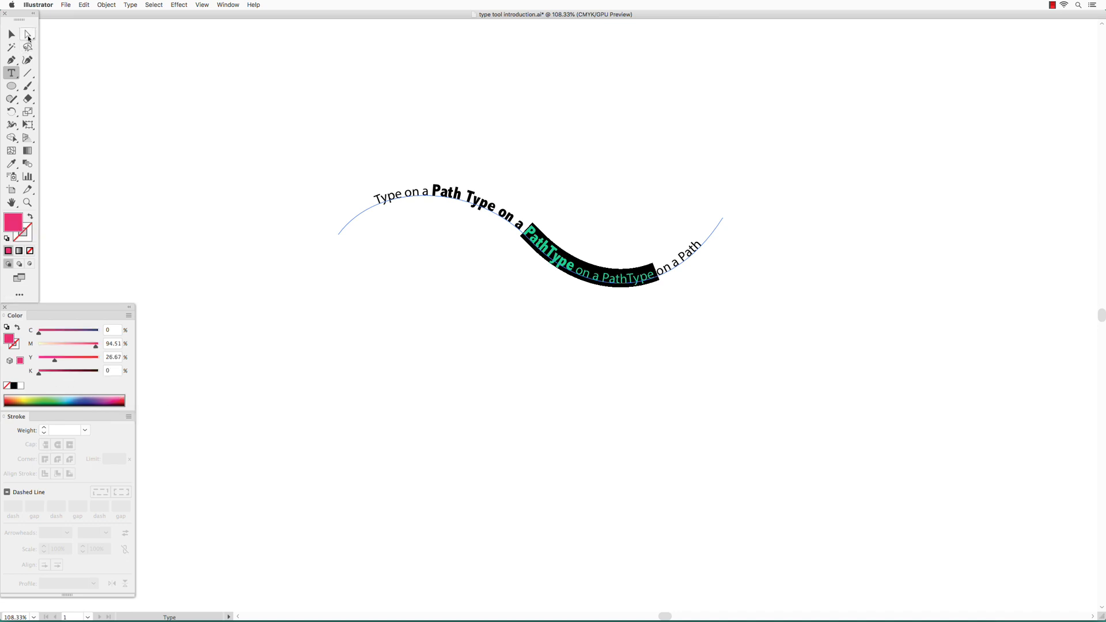
{"action": "left_click", "coordinate": [28, 36]}
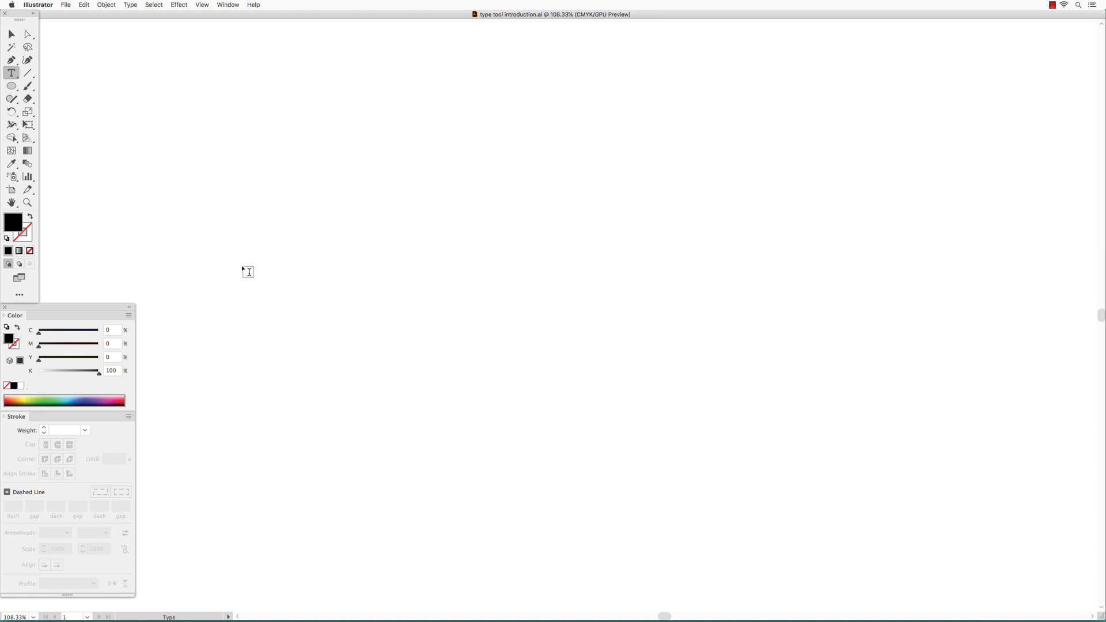
Step: Type 'outline type' on the artboard and convert it with Type > Create Outlines
{"action": "left_click", "coordinate": [319, 258]}
{"action": "type", "text": "outline ty"}
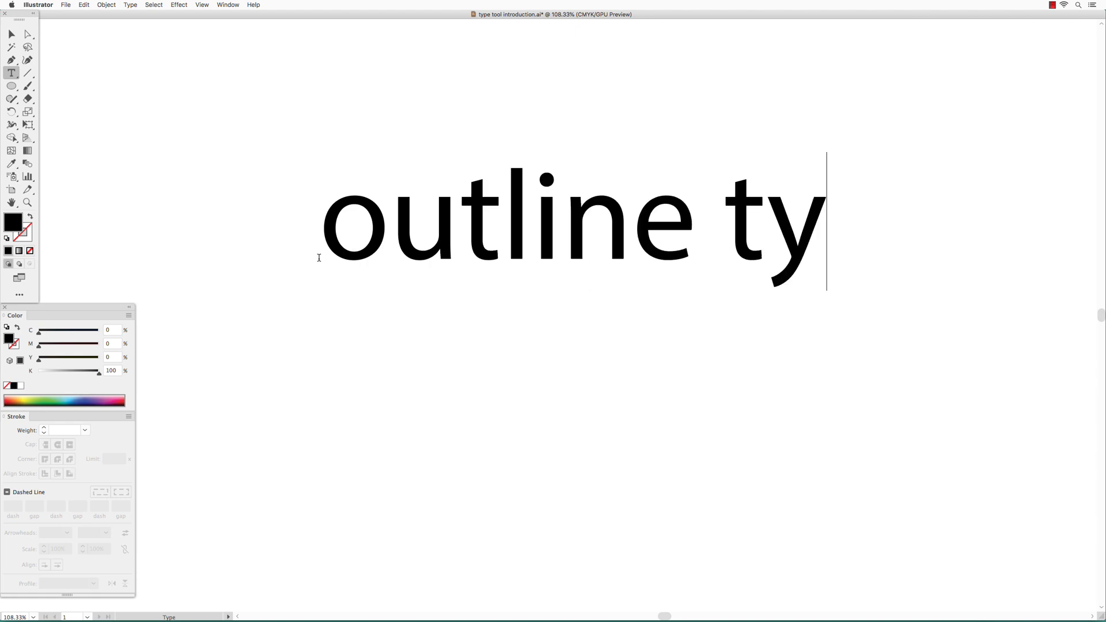
{"action": "type", "text": "pe"}
{"action": "key", "text": "Escape"}
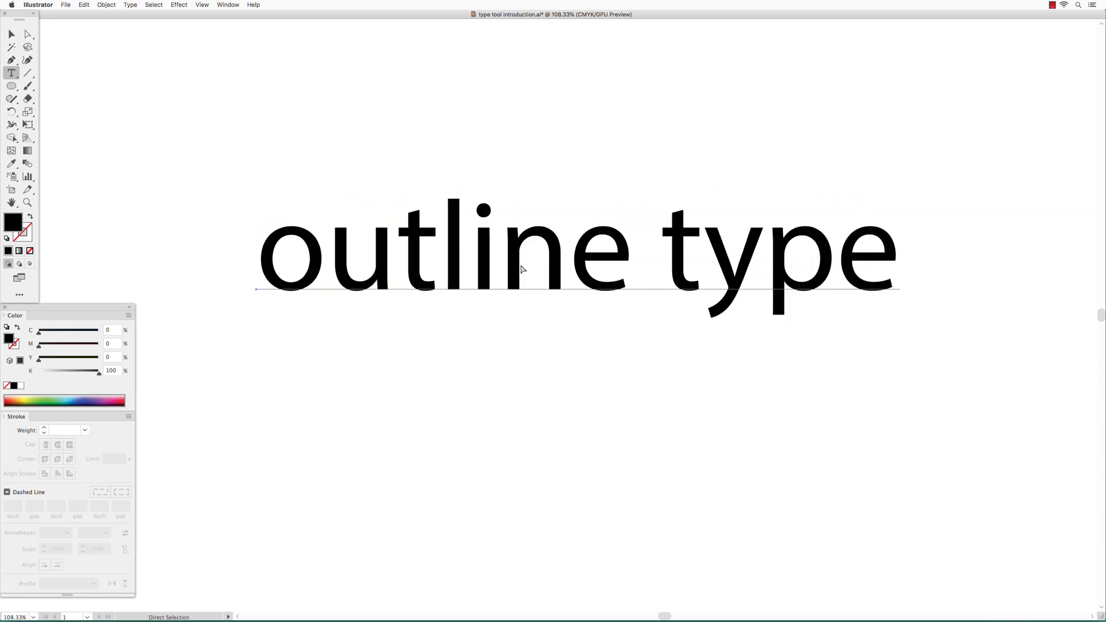
{"action": "left_click", "coordinate": [130, 5]}
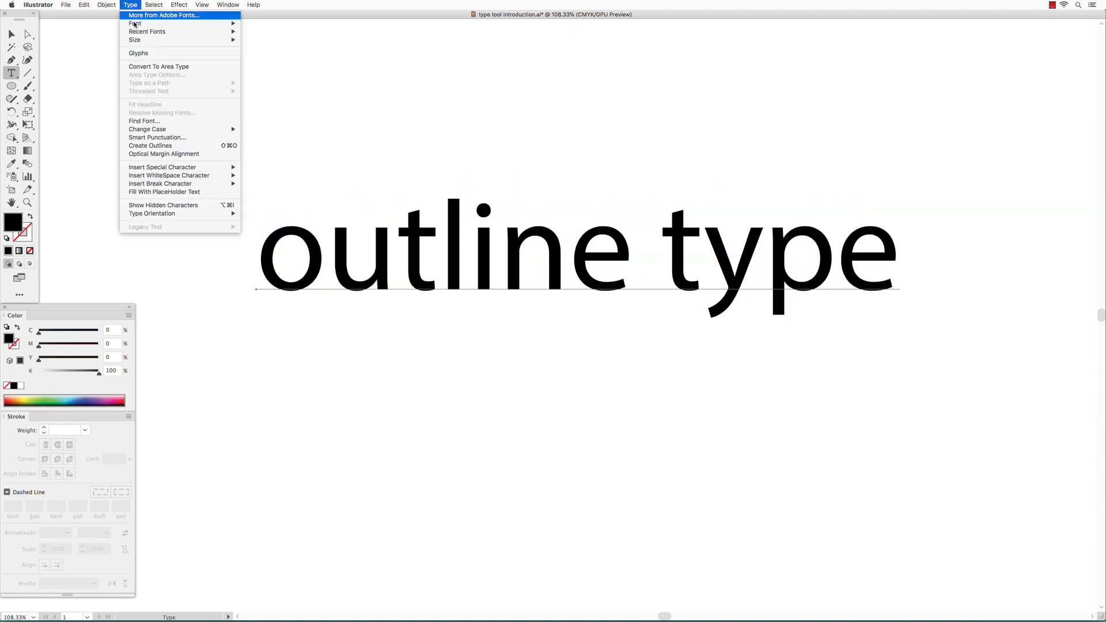
{"action": "left_click", "coordinate": [149, 147]}
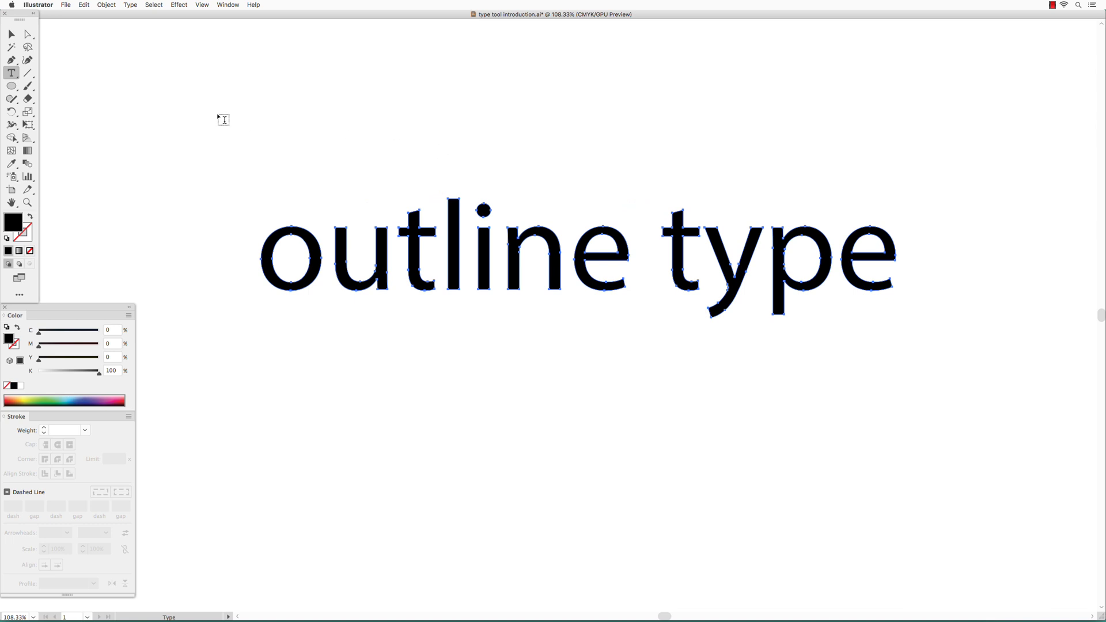
Step: Drag anchors of the i, n, l and u outlines out into sharp spikes
{"action": "left_click", "coordinate": [28, 35]}
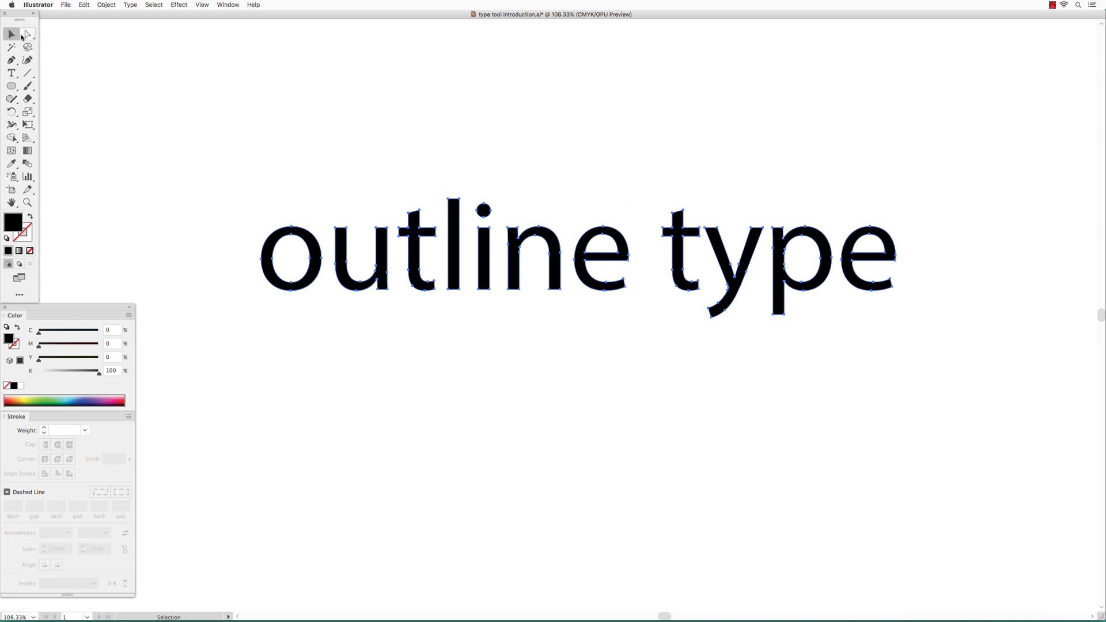
{"action": "left_click", "coordinate": [483, 316]}
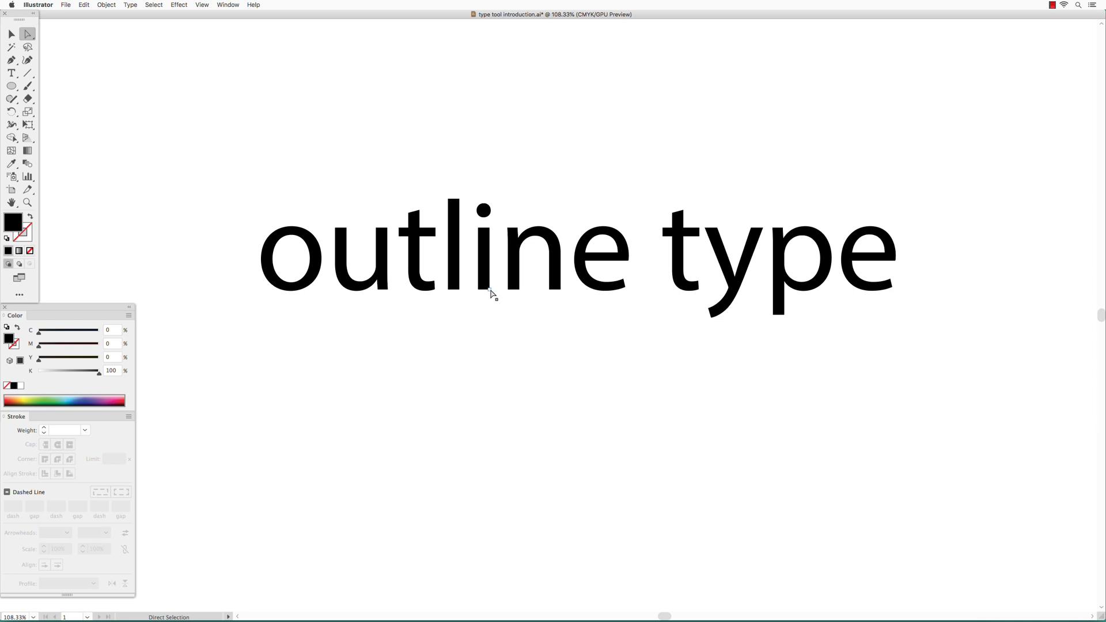
{"action": "left_click_drag", "start_coordinate": [490, 291], "coordinate": [503, 361]}
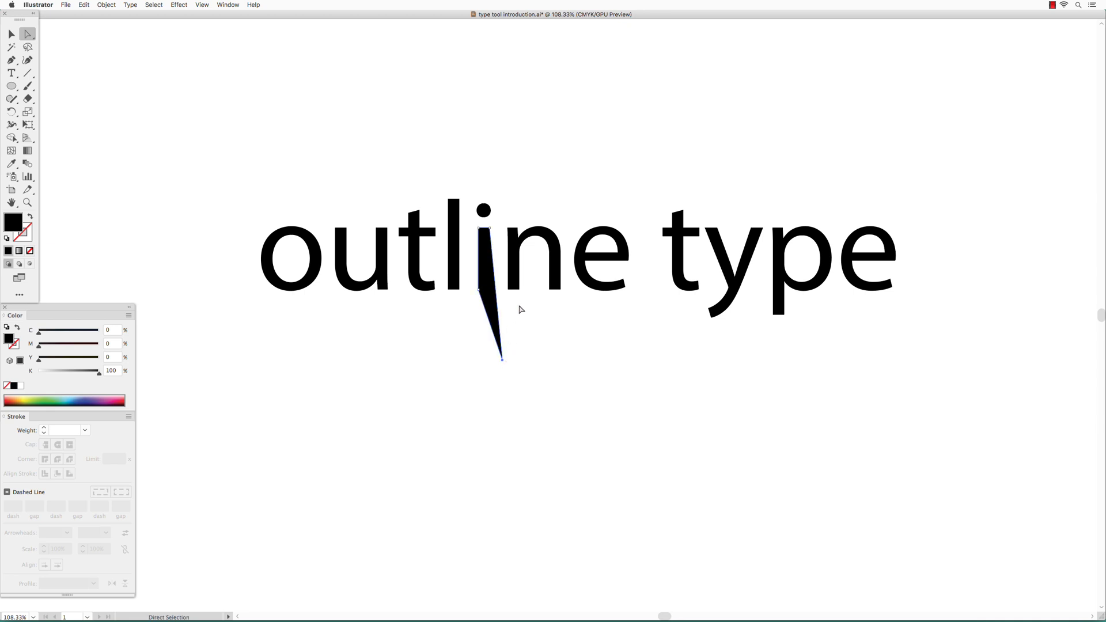
{"action": "left_click_drag", "start_coordinate": [519, 231], "coordinate": [525, 195]}
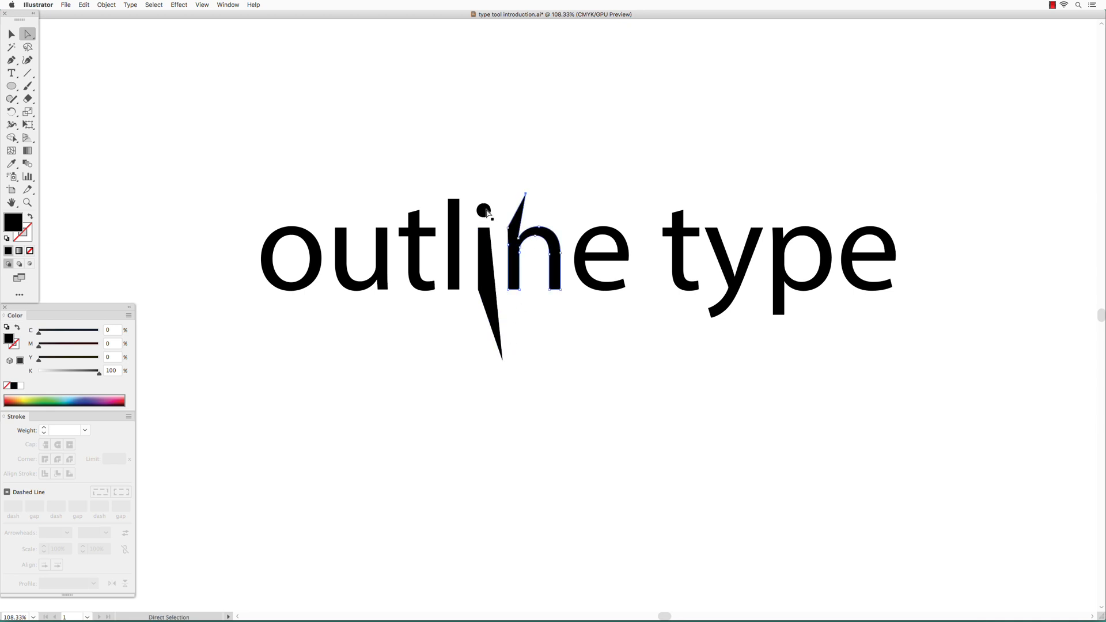
{"action": "left_click_drag", "start_coordinate": [450, 199], "coordinate": [438, 173]}
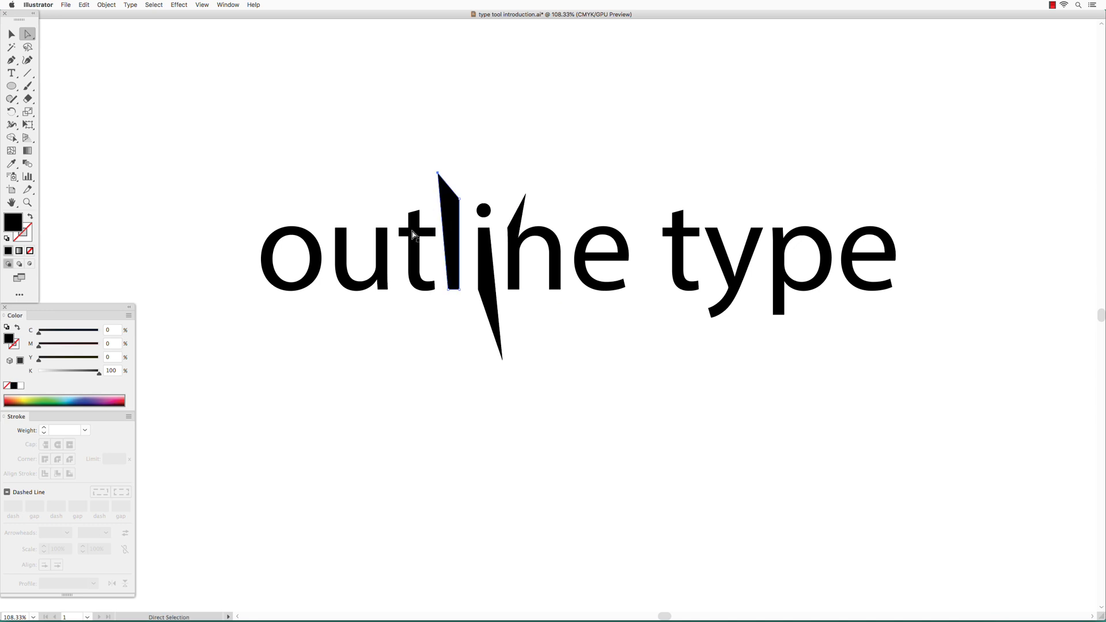
{"action": "left_click_drag", "start_coordinate": [379, 228], "coordinate": [378, 189]}
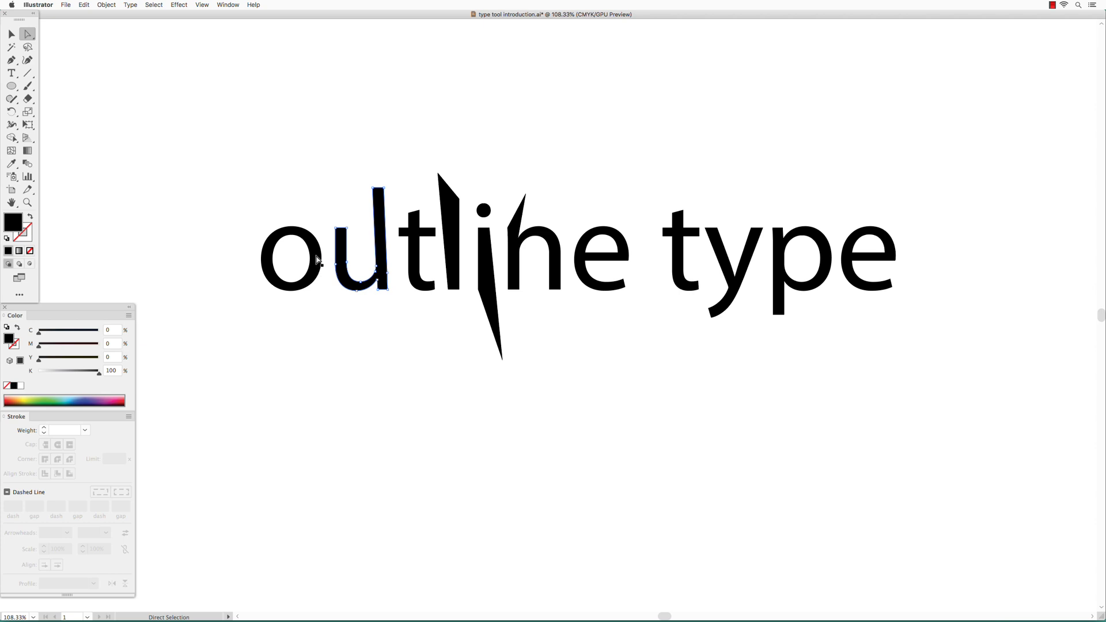
Step: Fill the o magenta, scale it into a narrow ellipse and rotate it to lean right
{"action": "left_click", "coordinate": [322, 261]}
{"action": "left_click", "coordinate": [110, 400]}
{"action": "key", "text": "s"}
{"action": "left_click_drag", "start_coordinate": [262, 161], "coordinate": [324, 86]}
{"action": "left_click", "coordinate": [11, 113]}
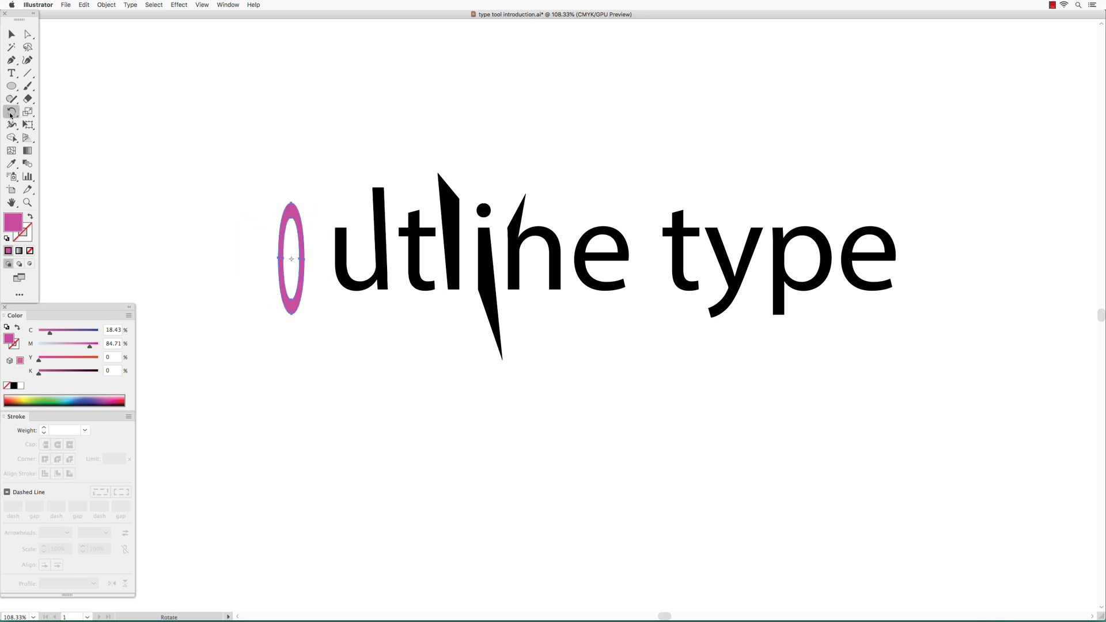
{"action": "left_click_drag", "start_coordinate": [156, 196], "coordinate": [278, 324]}
{"action": "key", "text": "a"}
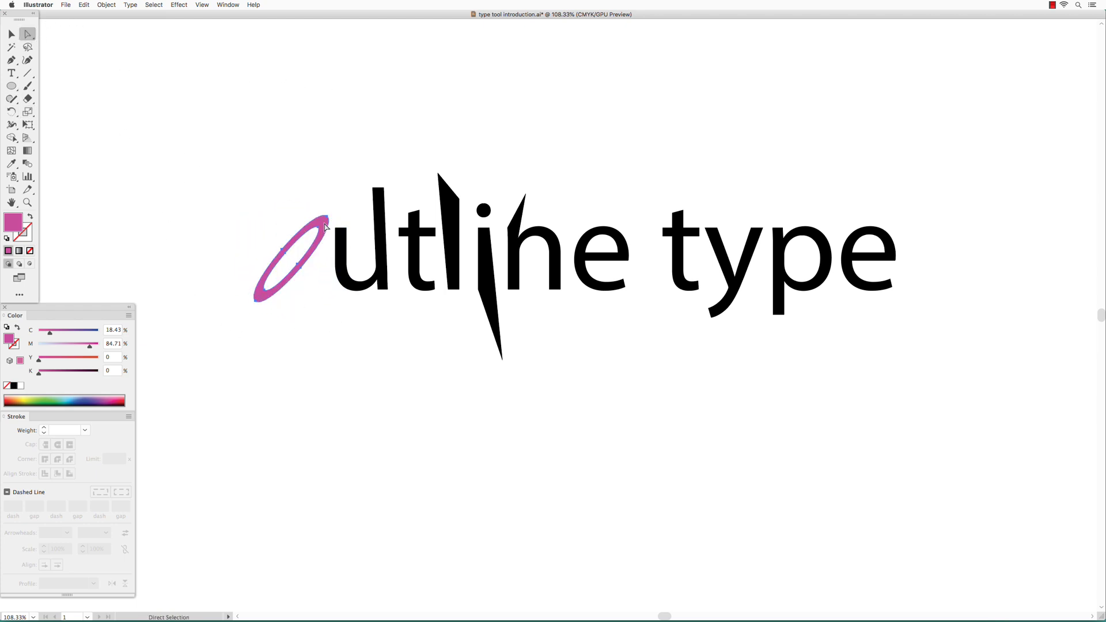